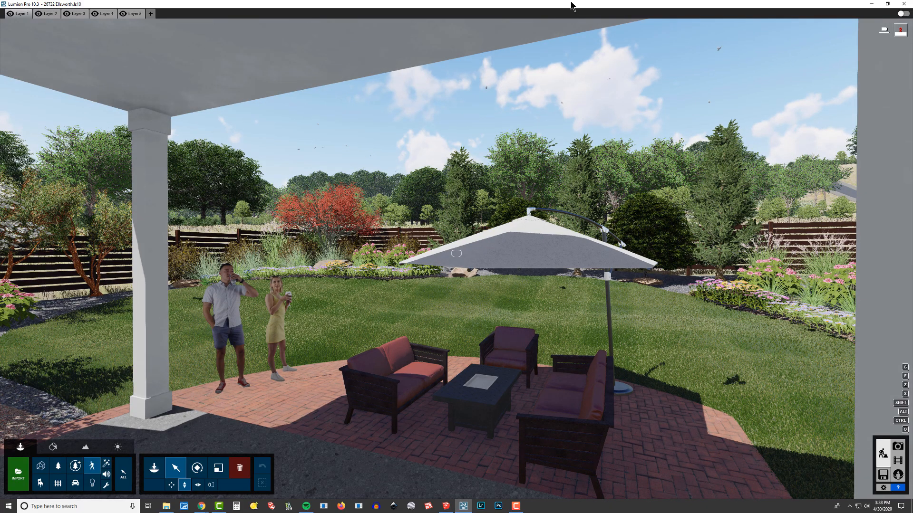
Arrange the SketchUp house model beside the Lumion scene, half a screen each, and start LiveSync between them
double_click(570, 4)
left_click_drag(711, 63, 912, 95)
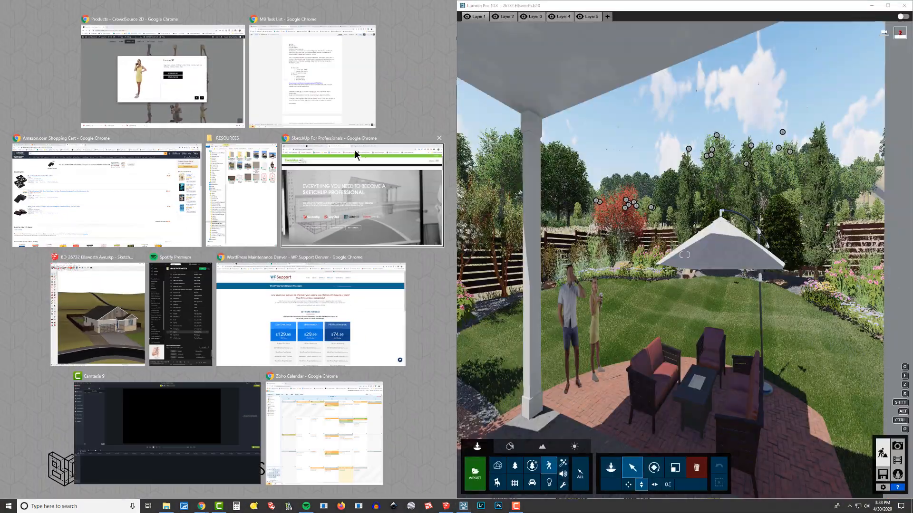
left_click(126, 316)
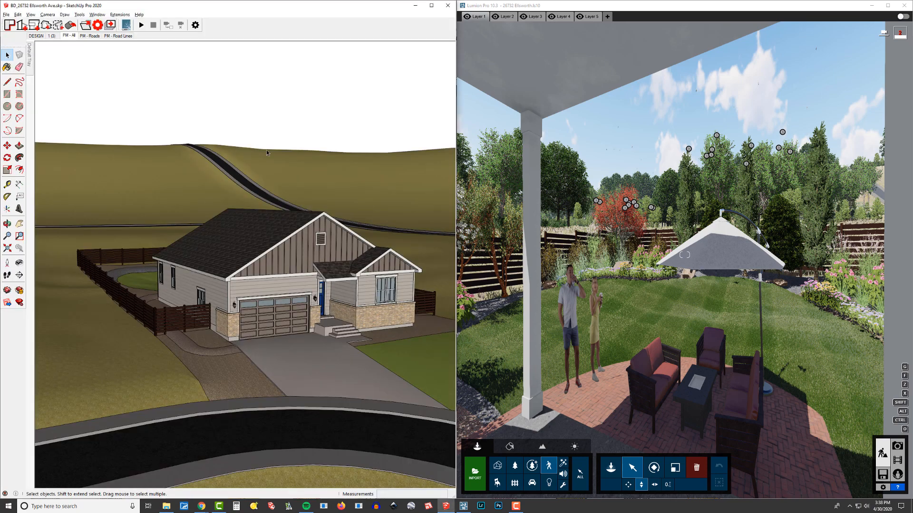
mouse_move(314, 208)
middle_mouse_down()
mouse_move(326, 247)
mouse_move(275, 237)
middle_mouse_up()
left_click(644, 127)
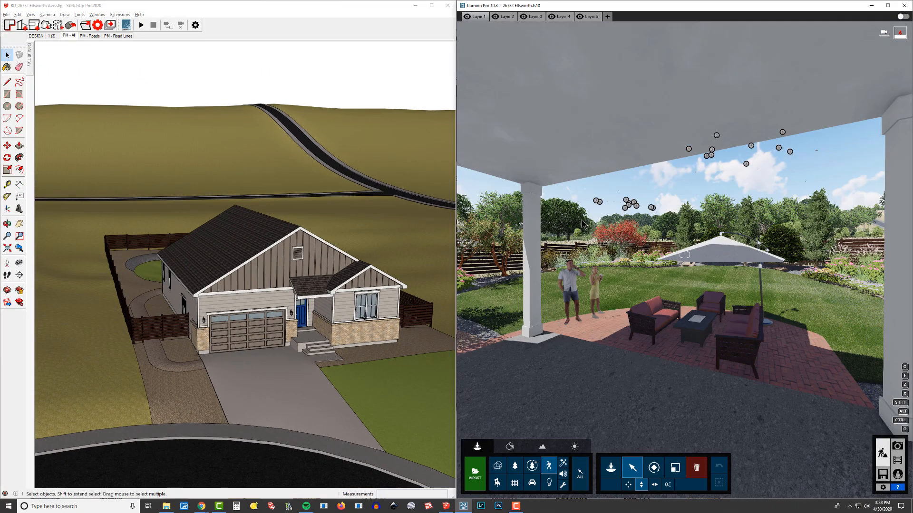
mouse_move(267, 199)
middle_mouse_down()
mouse_move(238, 190)
mouse_move(249, 186)
middle_mouse_up()
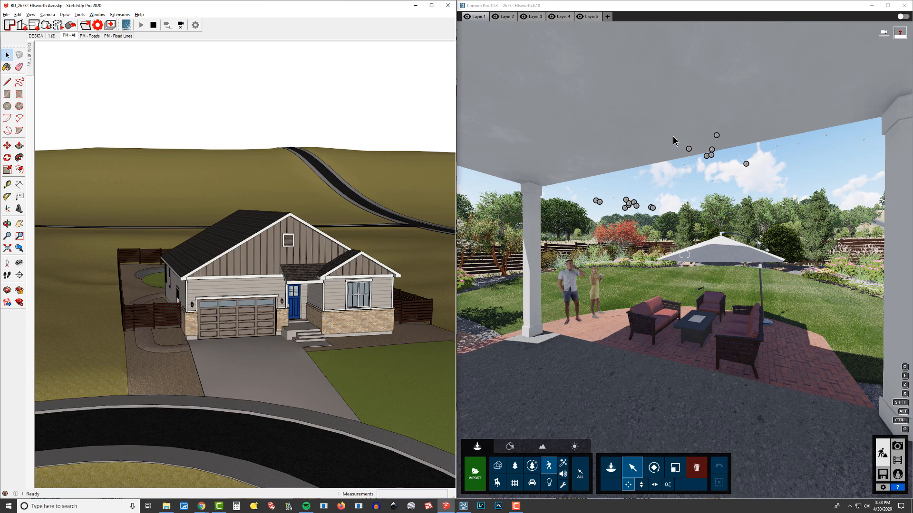
Examine the front and garage side of the house from several angles in the synchronized model
mouse_move(232, 245)
middle_mouse_down()
mouse_move(274, 260)
mouse_move(297, 281)
mouse_move(312, 267)
middle_mouse_up()
scroll(274, 260, "up", 3)
scroll(329, 332, "up", 3)
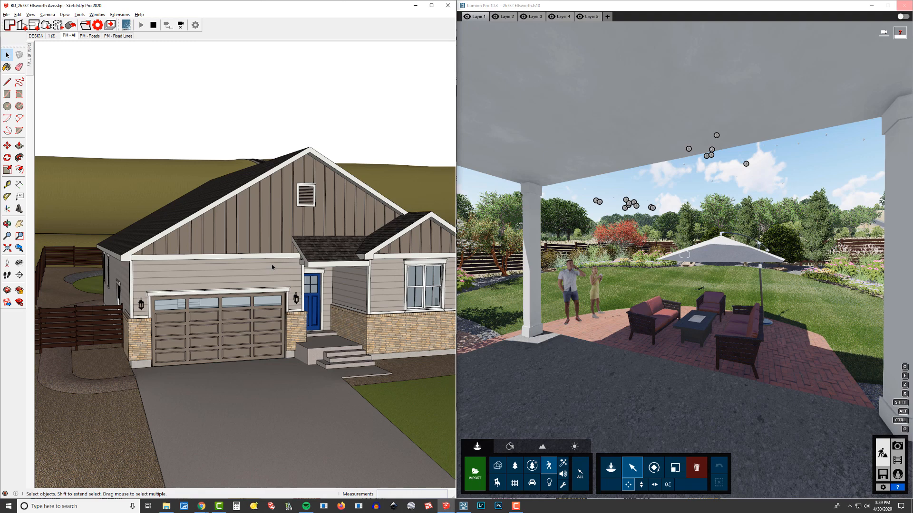
middle_click_drag(194, 244, 182, 107)
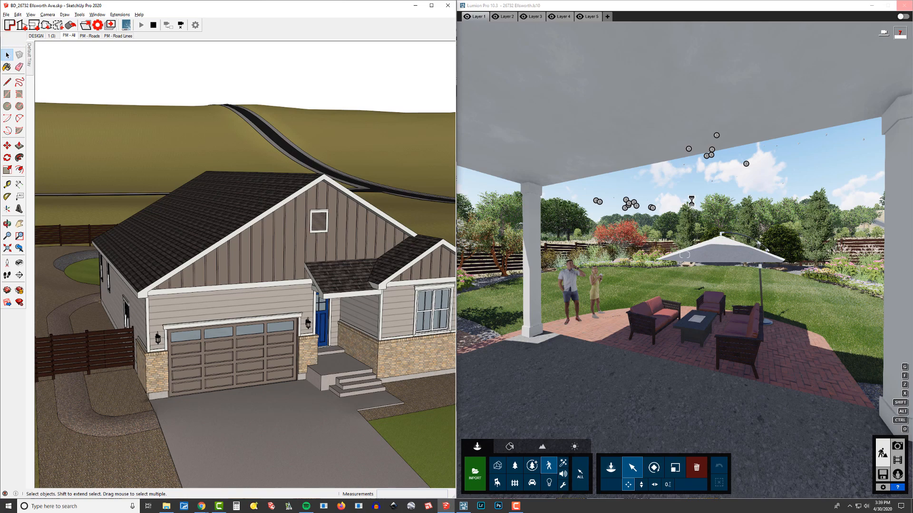
mouse_move(213, 328)
middle_mouse_down()
mouse_move(216, 336)
mouse_move(236, 319)
mouse_move(237, 302)
mouse_move(250, 304)
mouse_move(250, 315)
mouse_move(313, 280)
middle_mouse_up()
scroll(214, 335, "up", 3)
scroll(228, 327, "down", 3)
scroll(222, 283, "up", 5)
Open the backyard lawn group in the SketchUp model for editing
mouse_move(209, 277)
middle_mouse_down()
mouse_move(194, 252)
mouse_move(144, 220)
mouse_move(143, 205)
mouse_move(125, 207)
mouse_move(247, 220)
mouse_move(283, 239)
mouse_move(218, 237)
mouse_move(426, 269)
middle_mouse_up()
mouse_move(282, 233)
middle_mouse_down("shift")
mouse_move(340, 288)
mouse_move(297, 249)
mouse_move(271, 259)
mouse_move(294, 214)
mouse_move(122, 265)
mouse_move(223, 252)
mouse_move(250, 271)
mouse_move(216, 299)
mouse_move(301, 285)
mouse_move(290, 267)
middle_mouse_up("shift")
scroll(223, 252, "down", 3)
scroll(251, 271, "down", 3)
key("space")
left_click(294, 213)
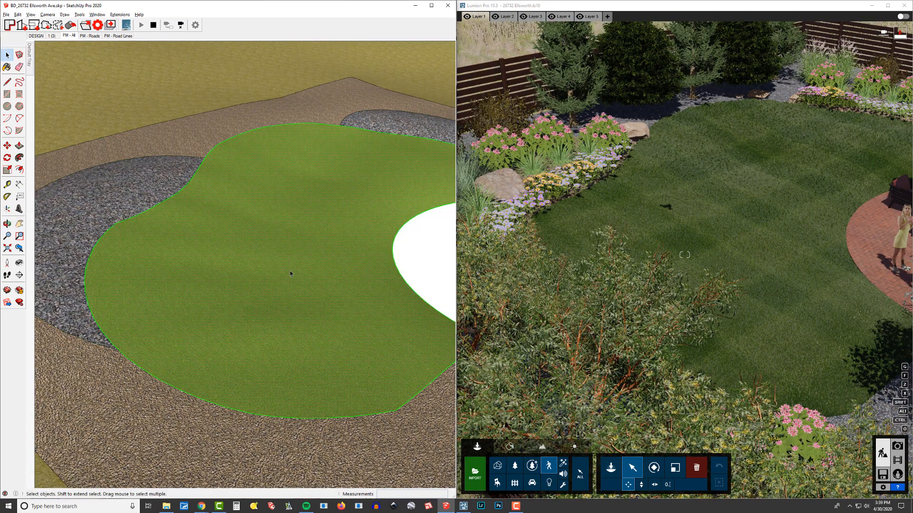
double_click(296, 238)
Delete the lawn's grass surface inside the open group, keeping its outline edges
mouse_move(249, 281)
middle_mouse_down()
mouse_move(312, 243)
mouse_move(314, 254)
mouse_move(290, 270)
mouse_move(291, 231)
middle_mouse_up()
scroll(312, 243, "up", 2)
scroll(315, 255, "down", 2)
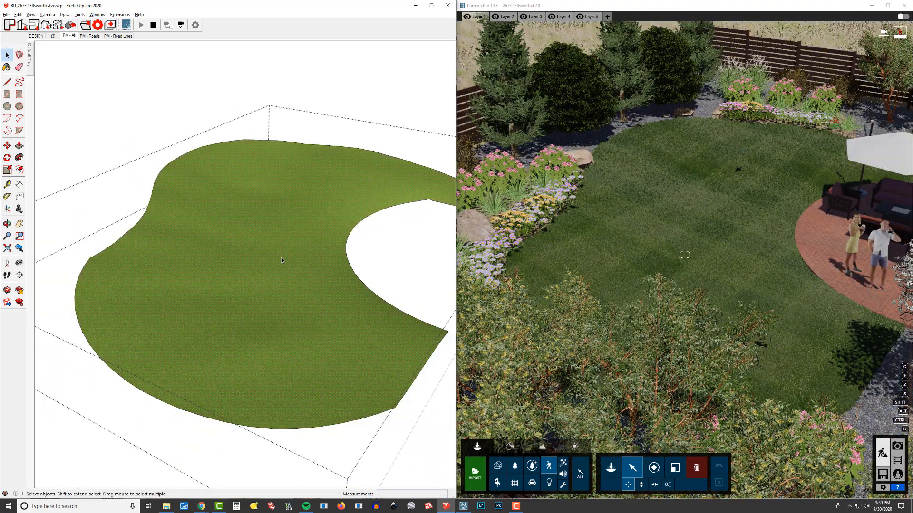
key("Delete")
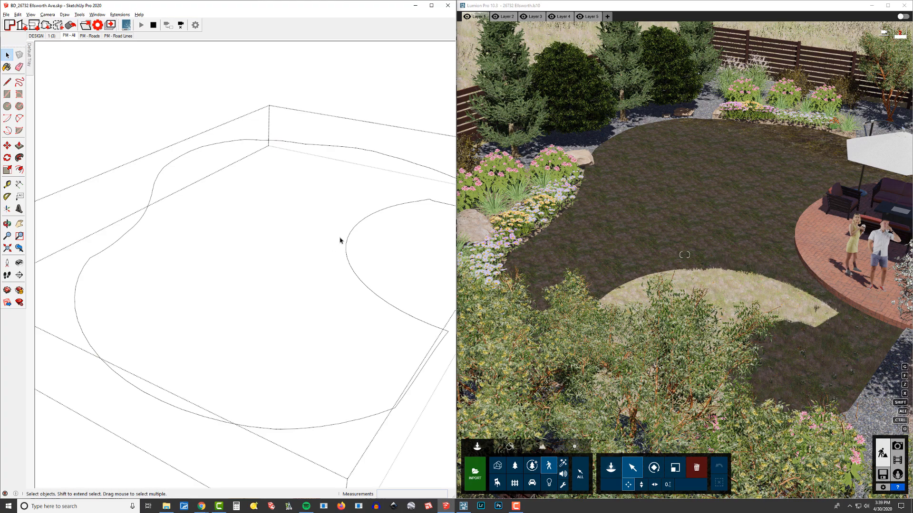
Select the connected lawn outline edges and display the Soap Bubble toolbar over the model
triple_click(349, 238)
mouse_move(343, 252)
middle_mouse_down()
mouse_move(310, 198)
mouse_move(361, 218)
mouse_move(375, 261)
mouse_move(384, 252)
middle_mouse_up()
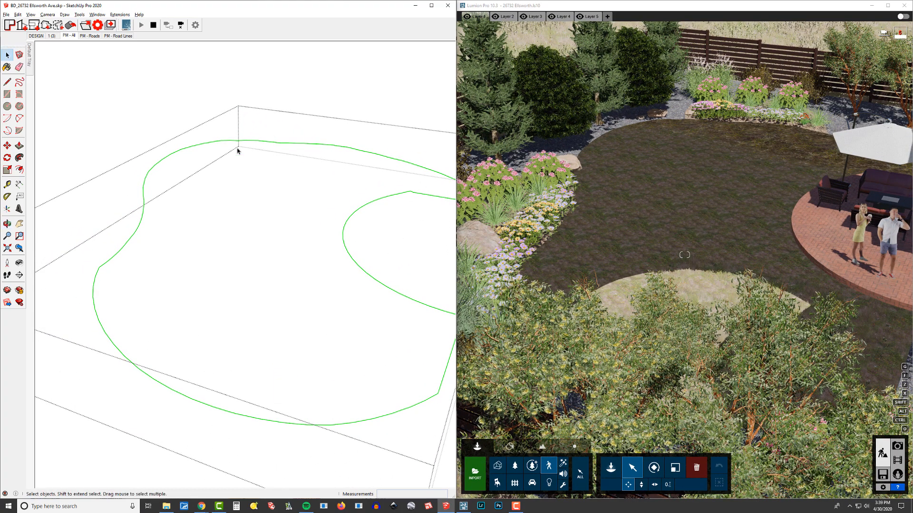
right_click(180, 29)
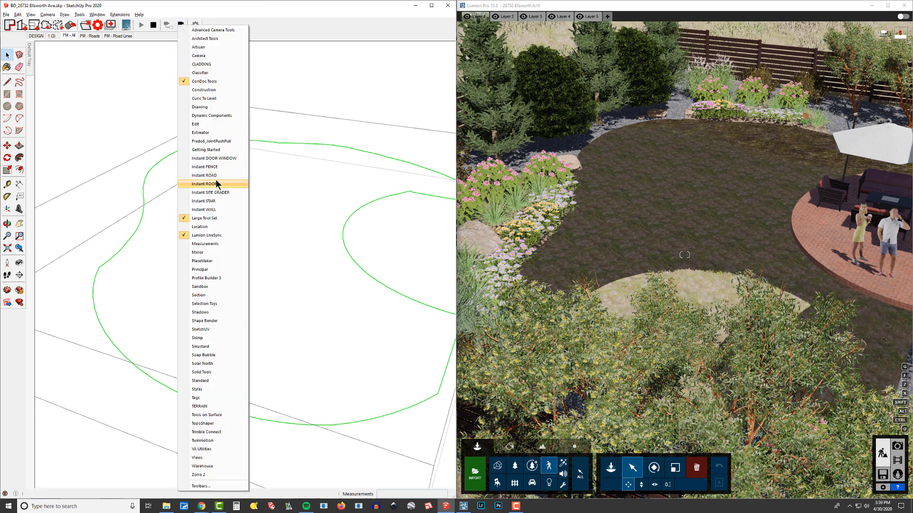
left_click(218, 356)
left_click_drag(465, 80, 384, 57)
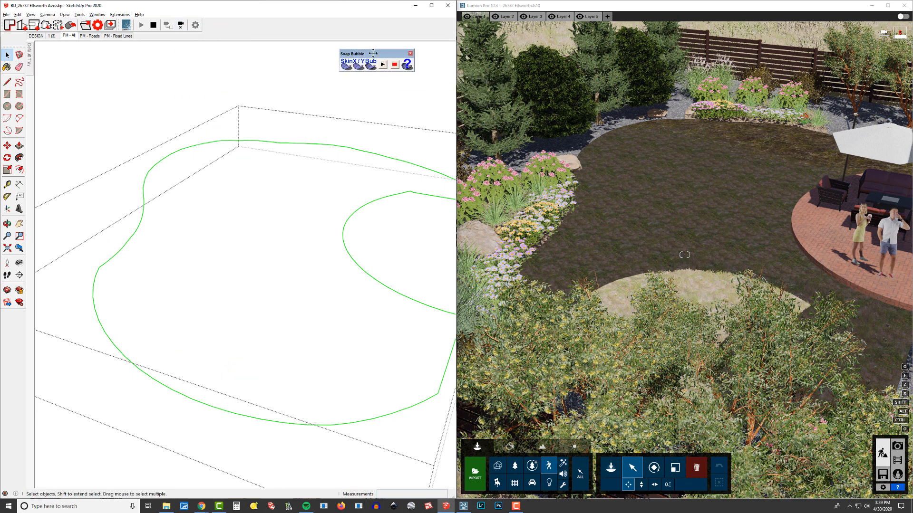
Generate a Soap Bubble skin across the selected lawn outline, entering a net division of 25 and raising it to 50
left_click(351, 68)
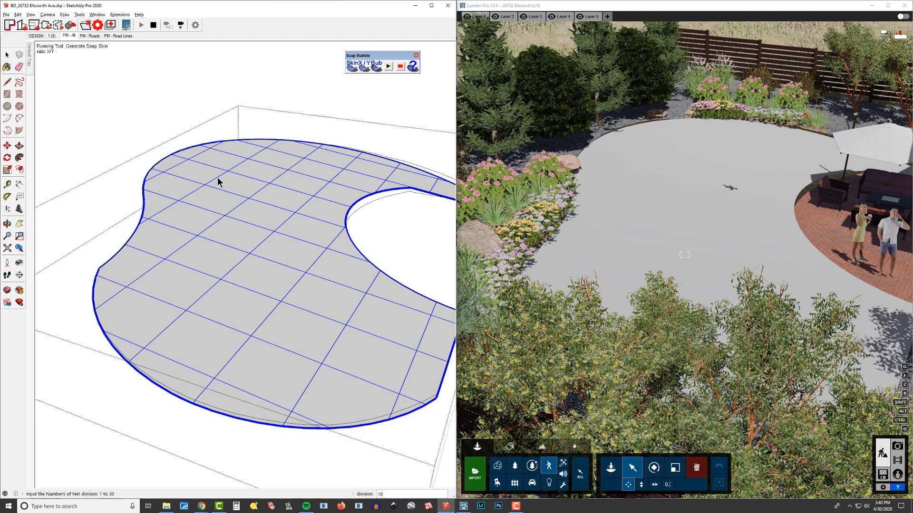
middle_click_drag(304, 296, 293, 273)
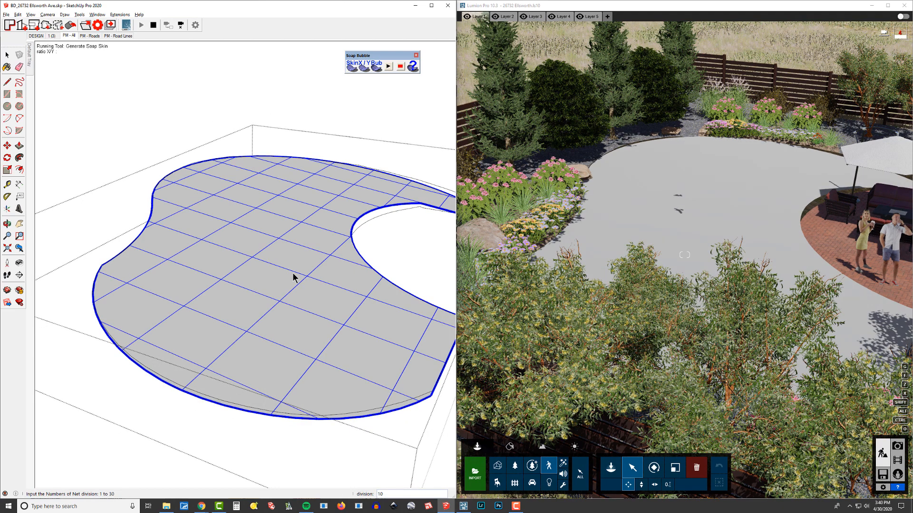
type("25")
key("Return")
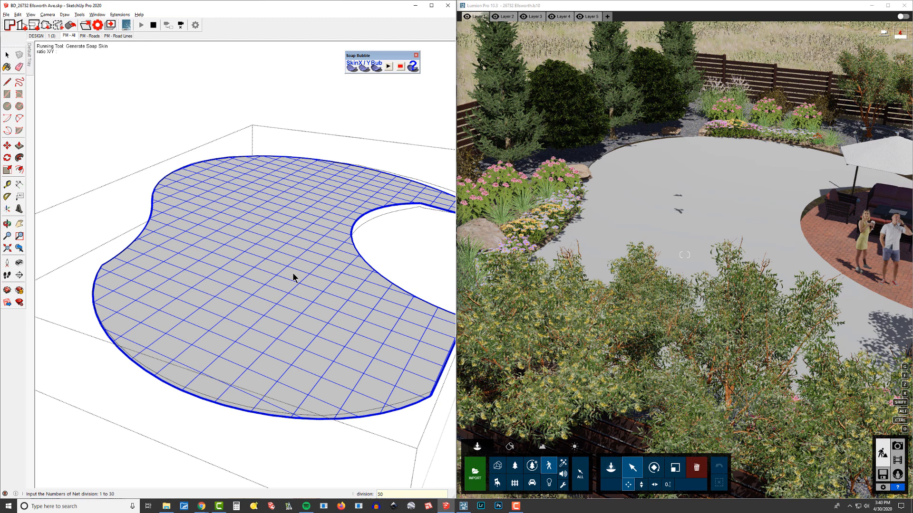
type("50")
key("Return")
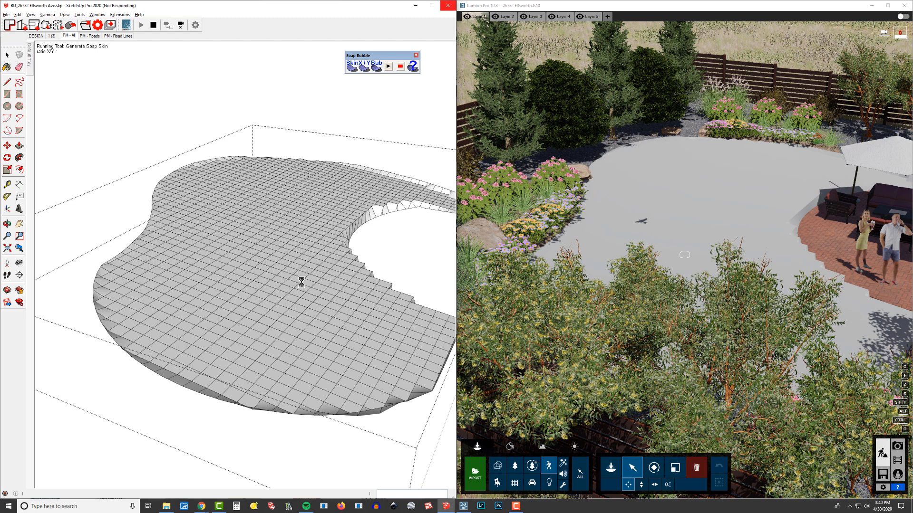
Inflate the new lawn skin into a mound with the Soap Bubble command at a pressure of 25
middle_click_drag(388, 295, 404, 233)
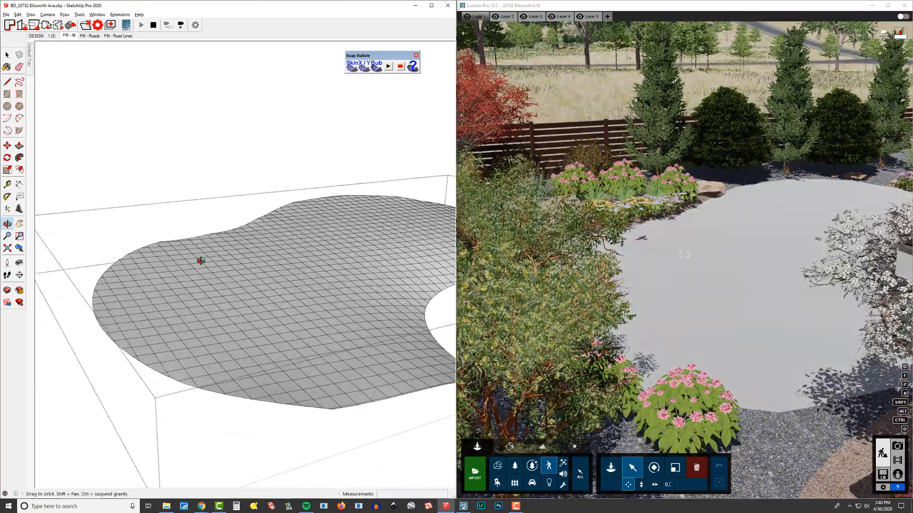
mouse_move(198, 258)
middle_mouse_down()
mouse_move(255, 291)
mouse_move(301, 290)
middle_mouse_up()
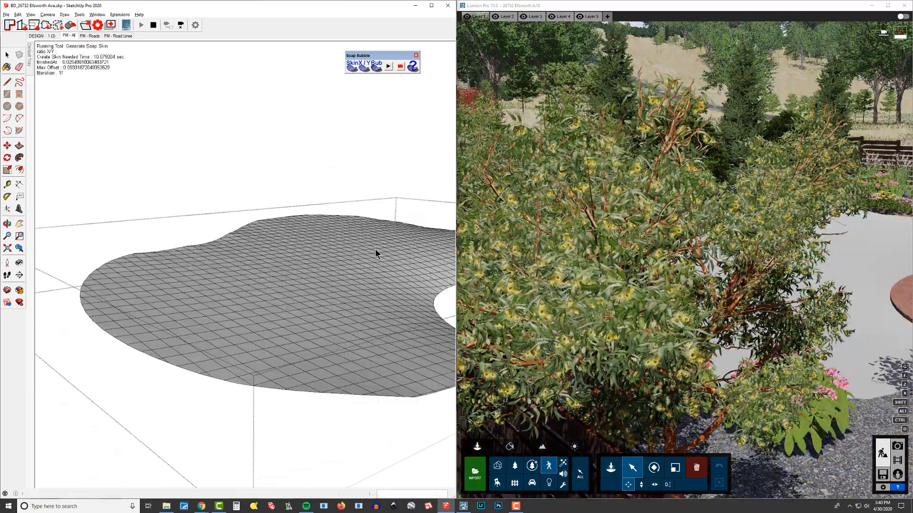
middle_click_drag(375, 252, 358, 259)
mouse_move(286, 286)
middle_mouse_down()
mouse_move(264, 319)
mouse_move(332, 270)
mouse_move(363, 271)
mouse_move(344, 265)
middle_mouse_up()
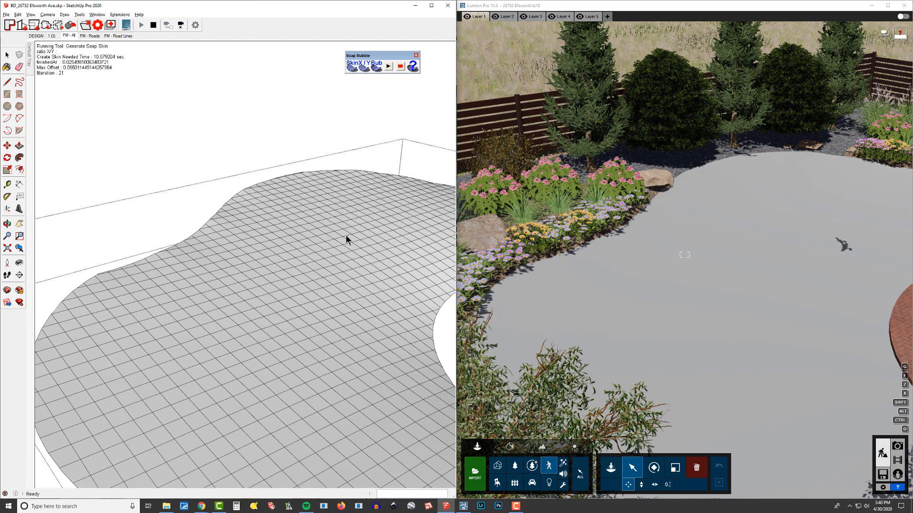
scroll(348, 245, "up", 4)
mouse_move(348, 245)
middle_mouse_down("shift")
mouse_move(323, 209)
mouse_move(376, 67)
middle_mouse_up("shift")
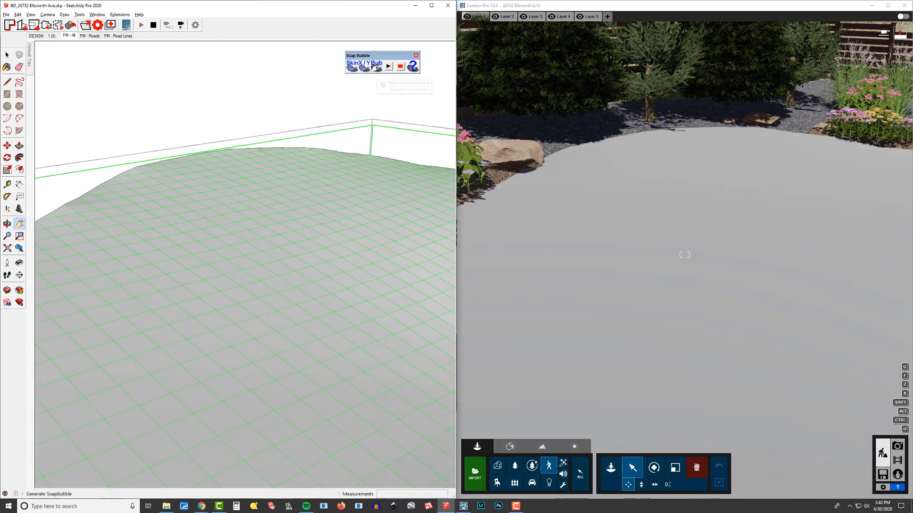
left_click(377, 68)
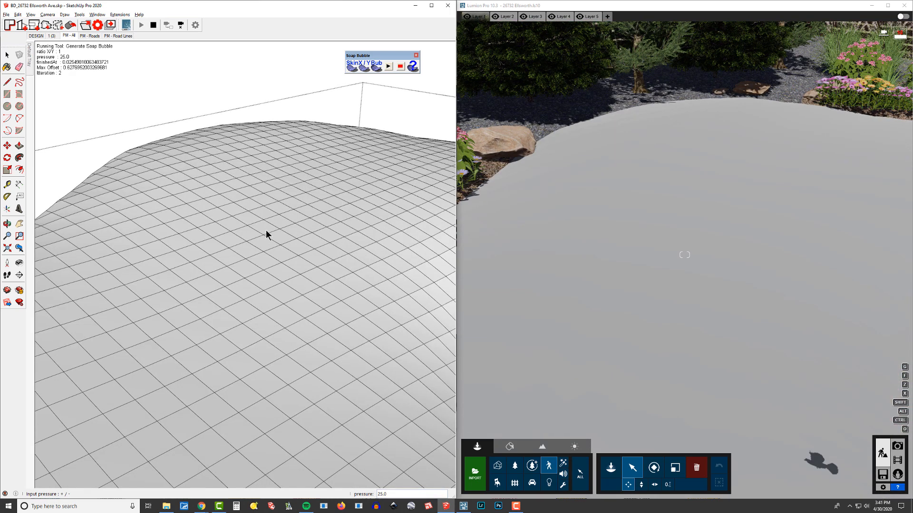
middle_click_drag(251, 230, 247, 203)
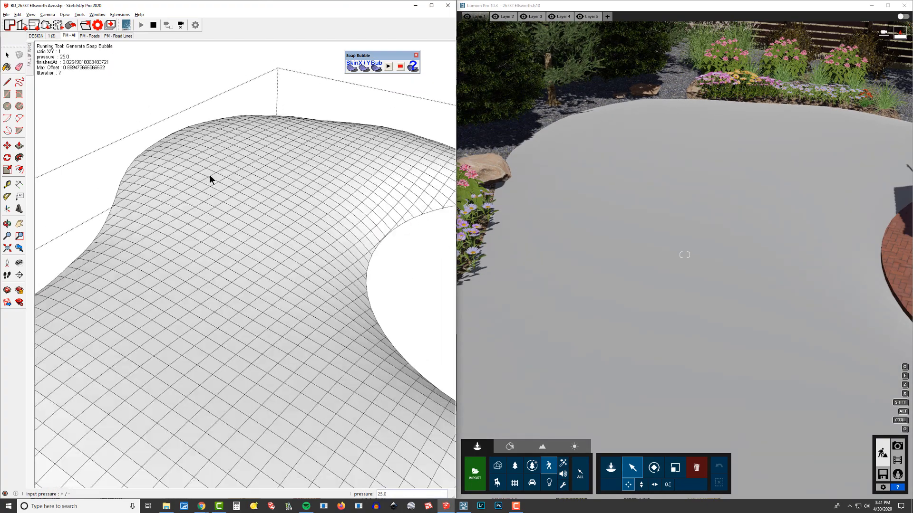
Start the Paint Bucket and show the rest of the model around the open lawn group
key("b")
scroll(213, 174, "down", 1)
scroll(227, 170, "down", 3)
middle_click_drag(230, 172, 232, 172, "shift")
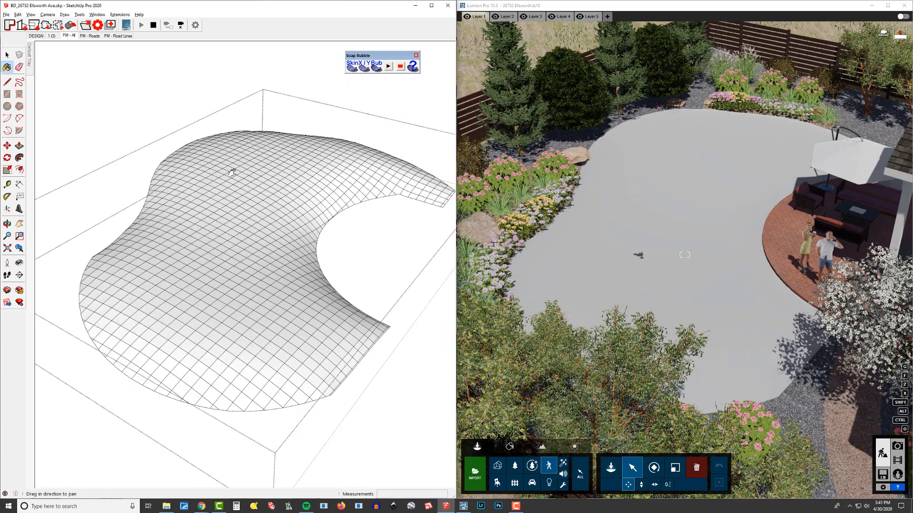
scroll(232, 173, "down", 1)
left_click_drag(338, 246, 212, 204)
scroll(213, 199, "down", 1)
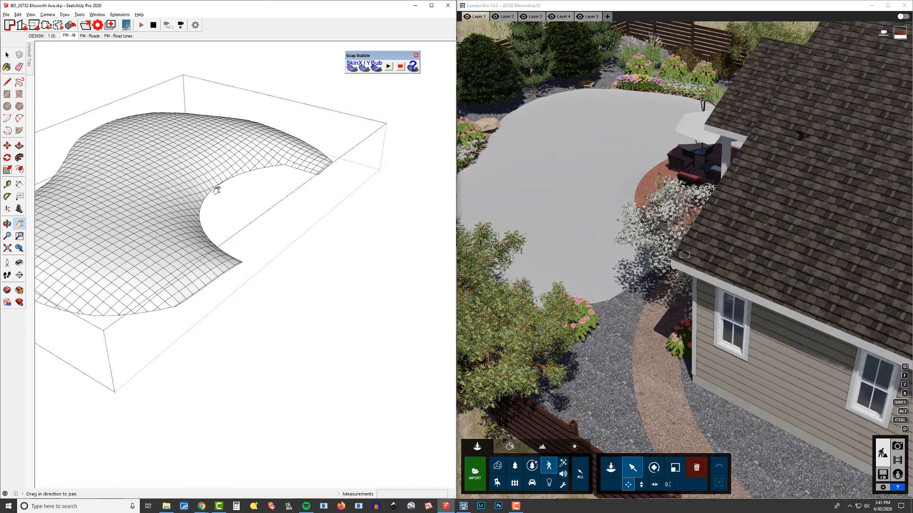
key("i")
scroll(223, 177, "down", 2)
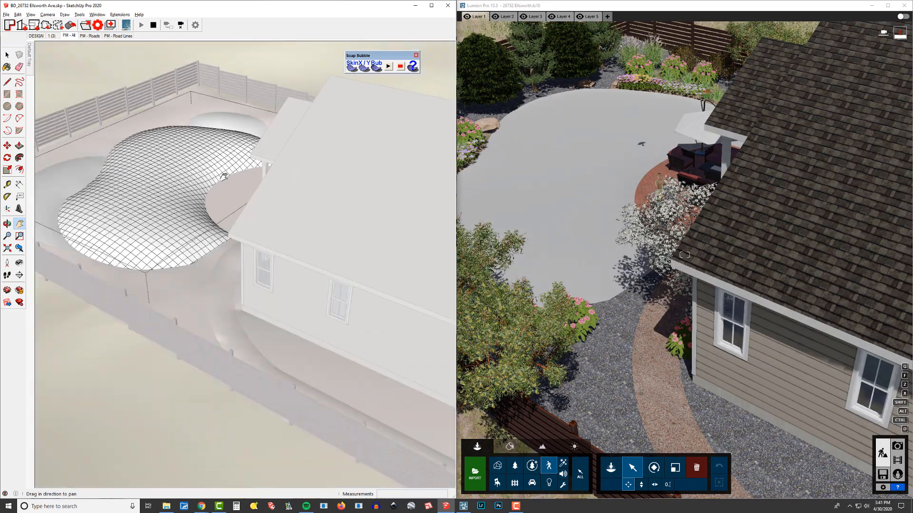
Sample the existing grass material and paint it onto the mounded backyard lawn surface
scroll(166, 203, "down", 1)
left_click_drag(312, 235, 121, 192)
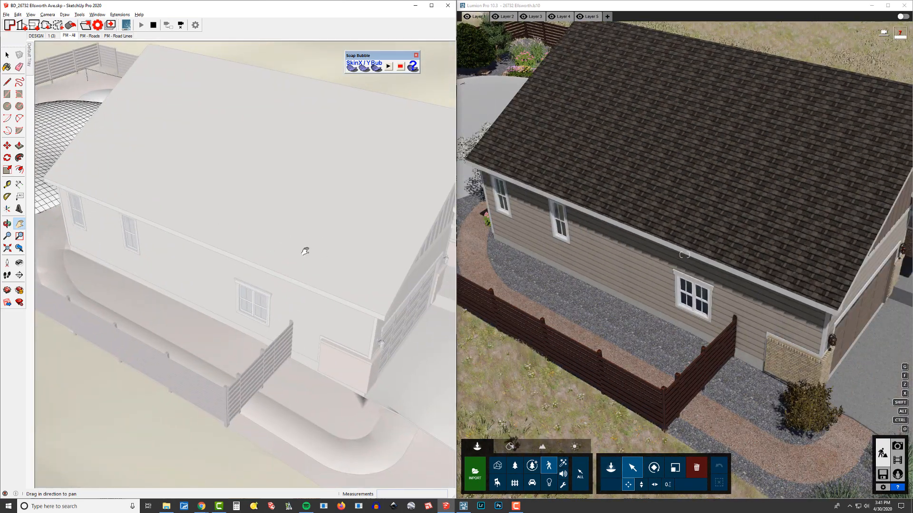
left_click_drag(313, 252, 203, 228)
left_click_drag(331, 241, 313, 237)
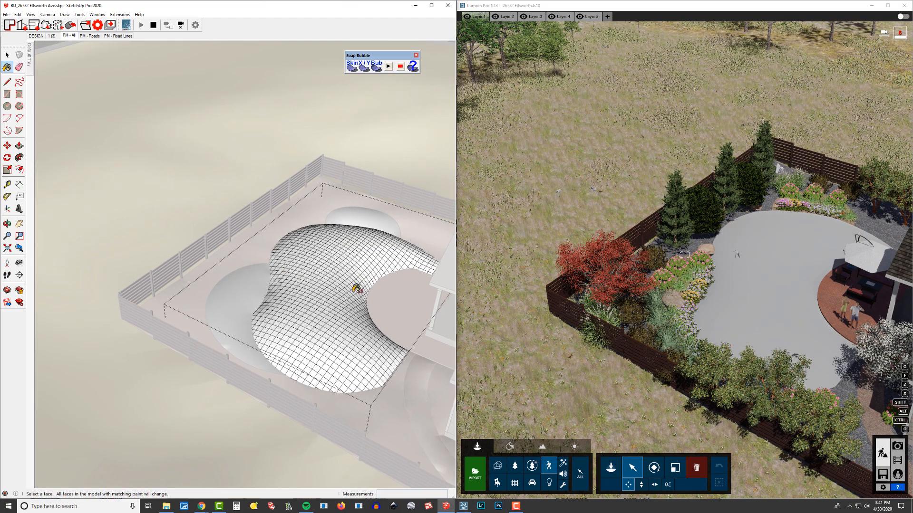
scroll(355, 288, "up", 3)
left_click(298, 269)
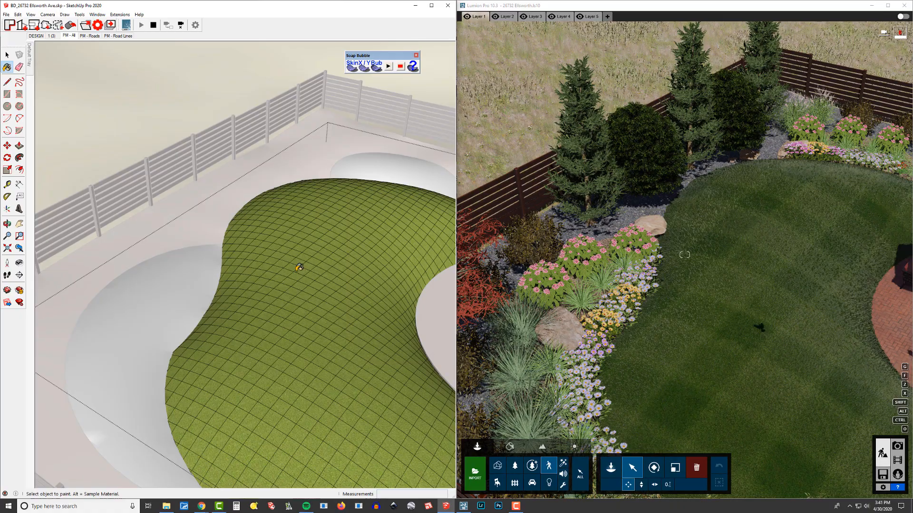
Rerun Soap Bubble on the grass-covered lawn mound with the pressure set to -1.0
middle_click_drag(299, 266, 316, 258)
left_click_drag(337, 259, 323, 231)
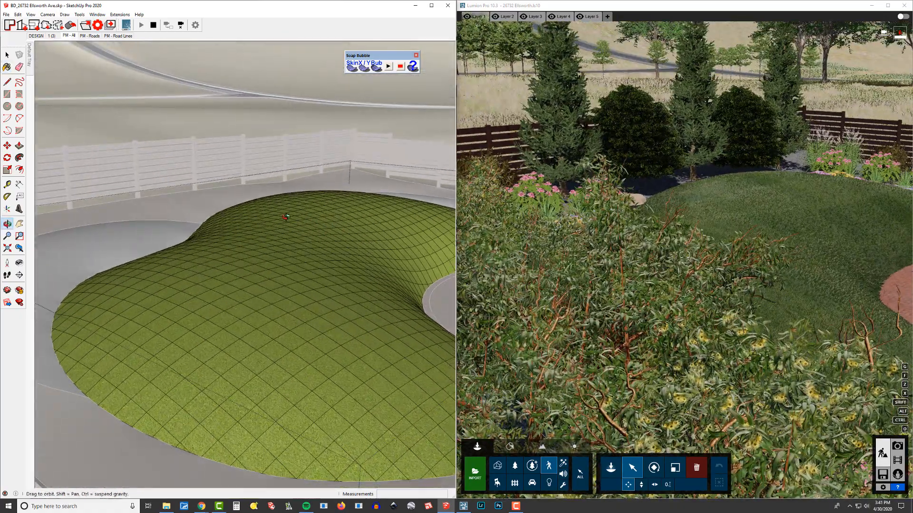
scroll(290, 216, "up", 3)
left_click_drag(314, 265, 327, 251)
key("b")
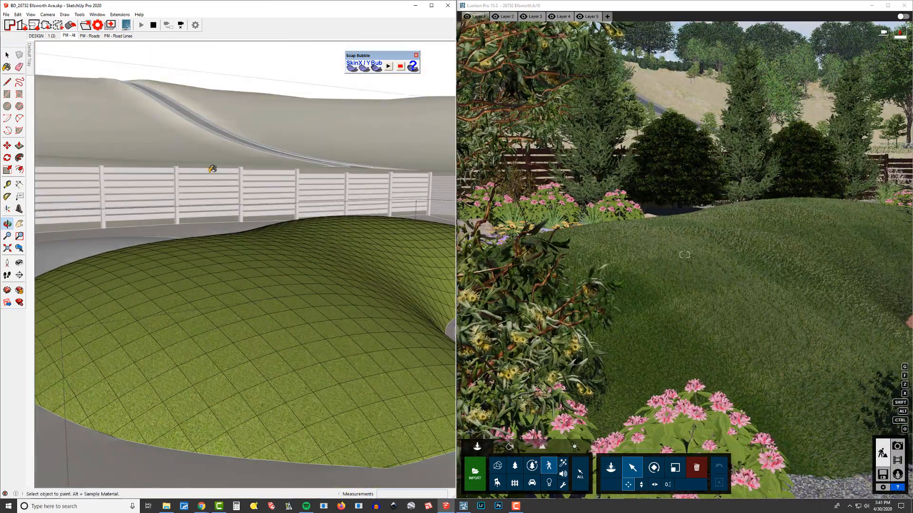
key("ctrl+z")
key("ctrl+z")
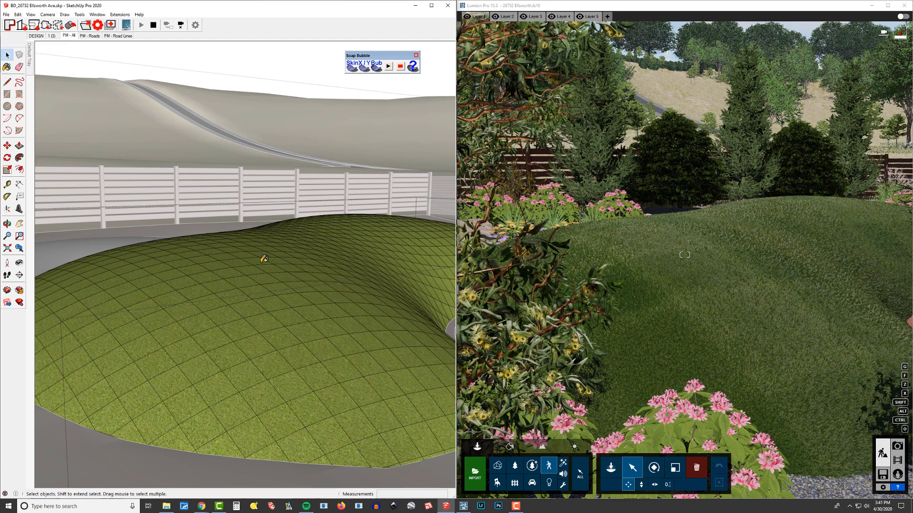
left_click(286, 289)
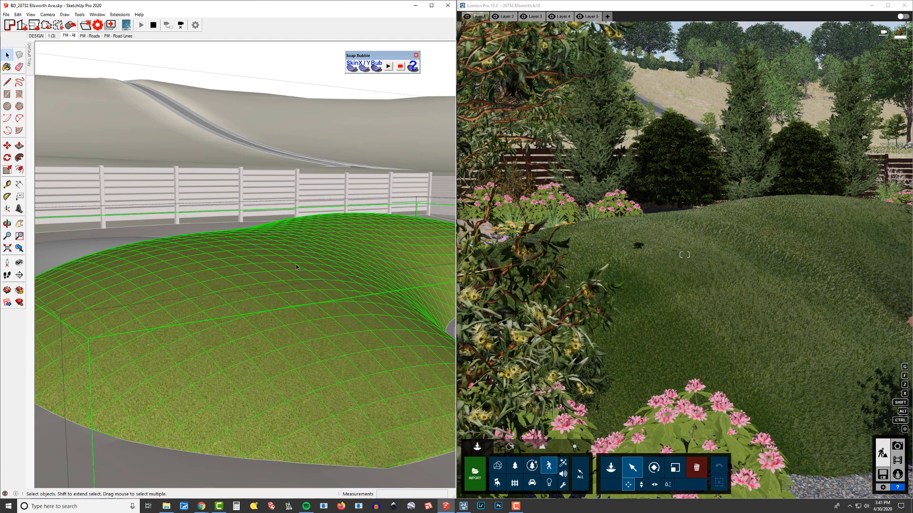
left_click(378, 69)
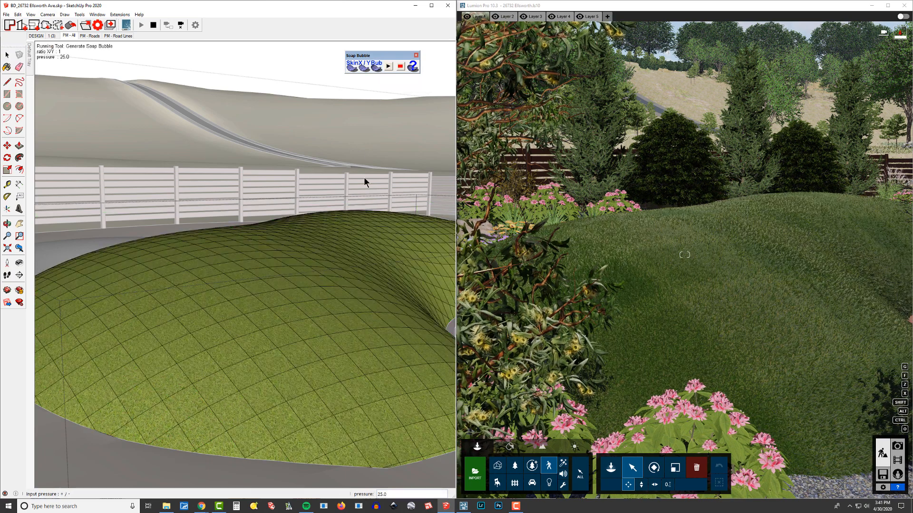
type("-1.0")
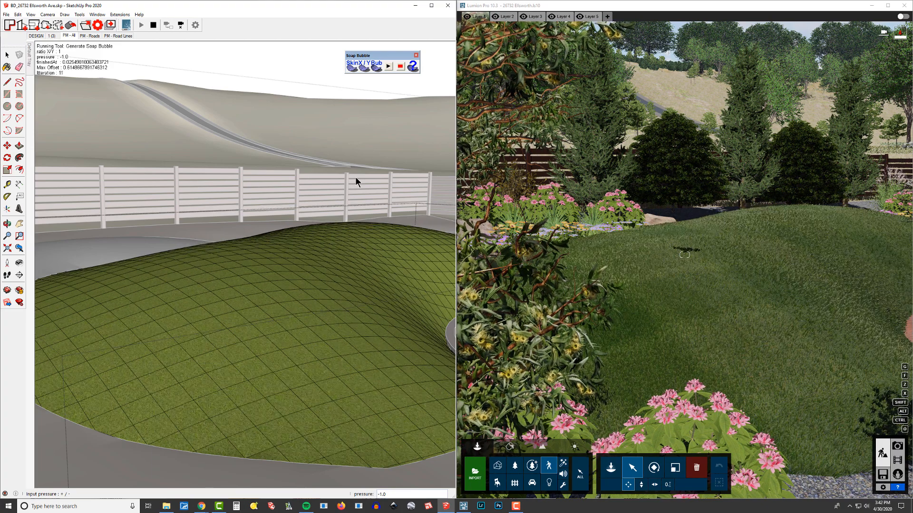
mouse_move(355, 177)
middle_mouse_down()
mouse_move(348, 294)
mouse_move(336, 226)
mouse_move(381, 228)
middle_mouse_up()
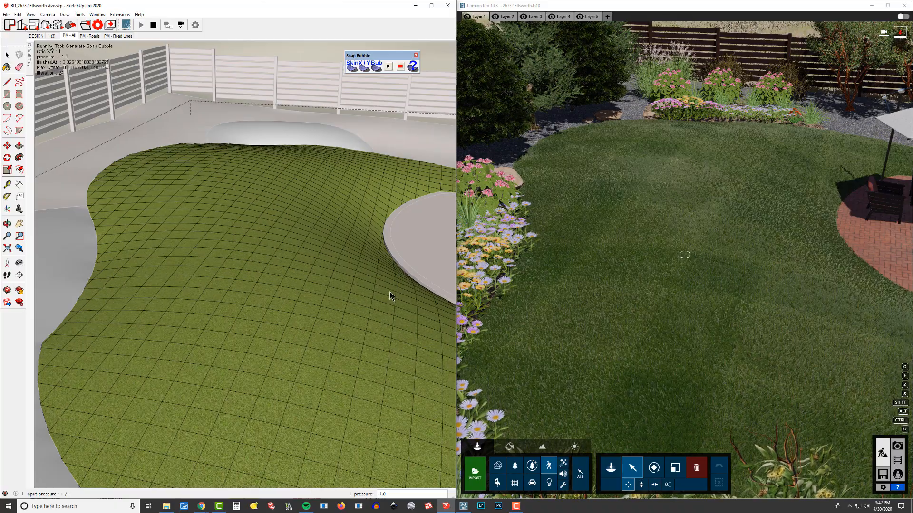
End the Soap Bubble run and examine the reshaped lawn mound from low and raised angles
mouse_move(389, 292)
middle_mouse_down()
mouse_move(394, 271)
mouse_move(339, 213)
middle_mouse_up()
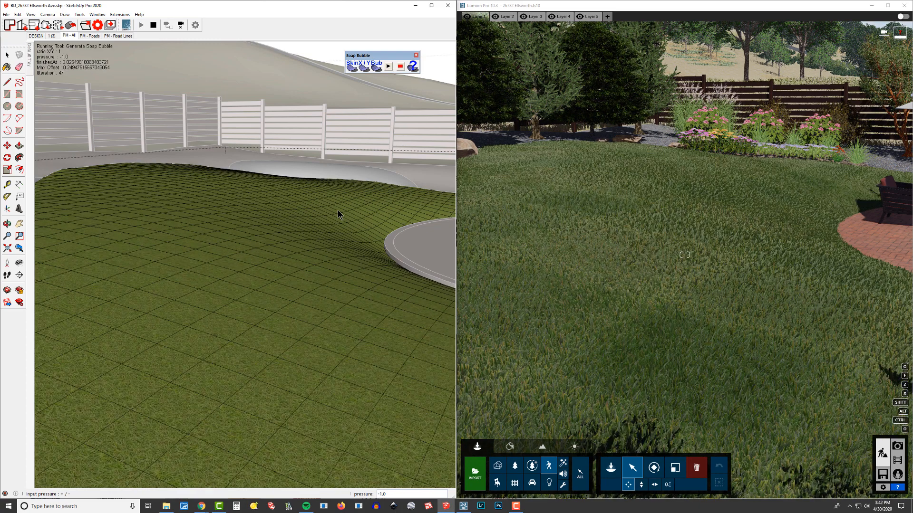
key("o")
left_click_drag(339, 271, 331, 262)
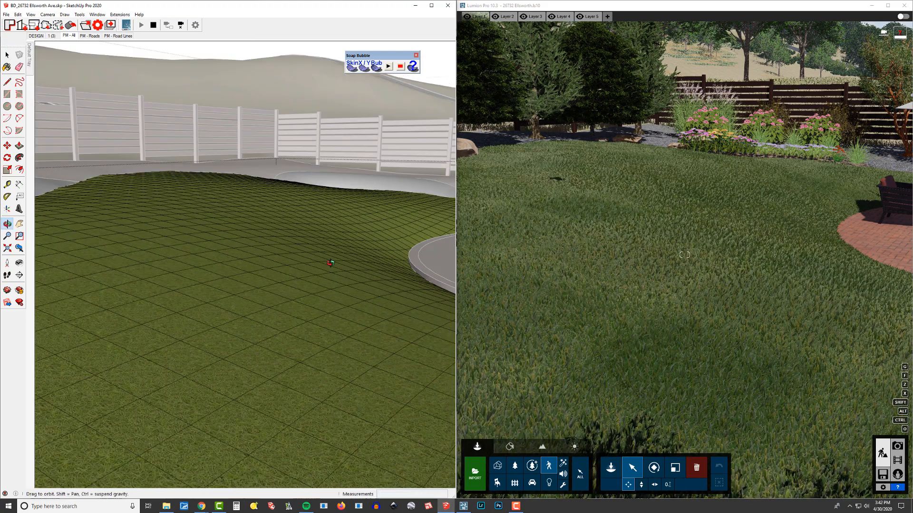
scroll(322, 259, "up", 5)
scroll(299, 303, "up", 3)
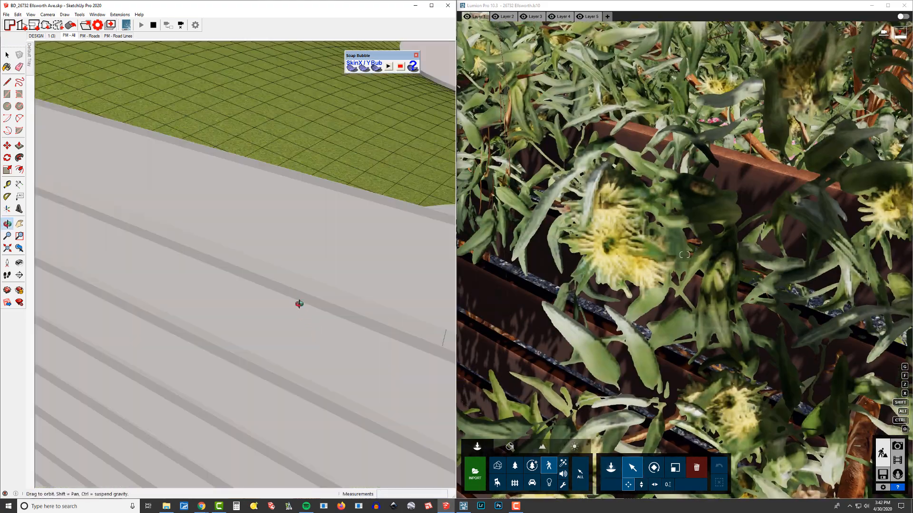
middle_click_drag(310, 162, 314, 203, "shift")
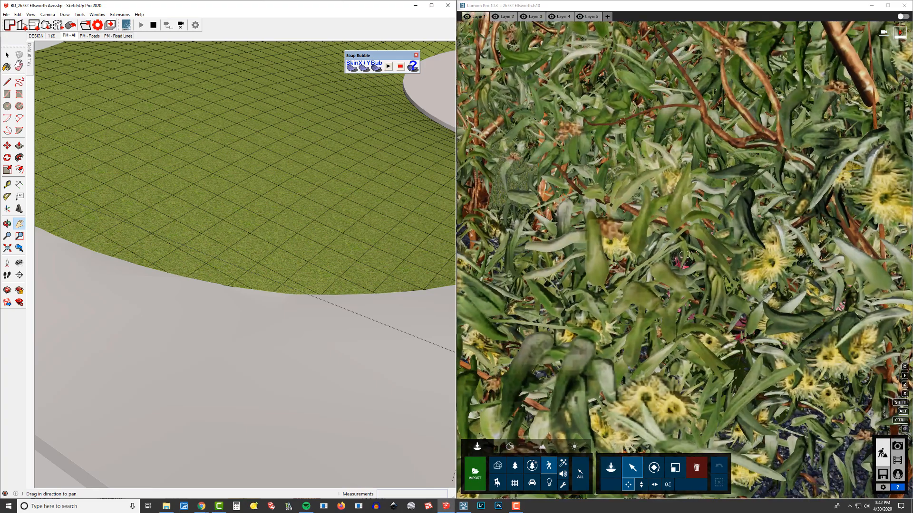
Soften the lawn mesh's edges at a 180-degree angle with smooth normals and soften coplanar, and leave the group
key("space")
scroll(318, 167, "up", 1)
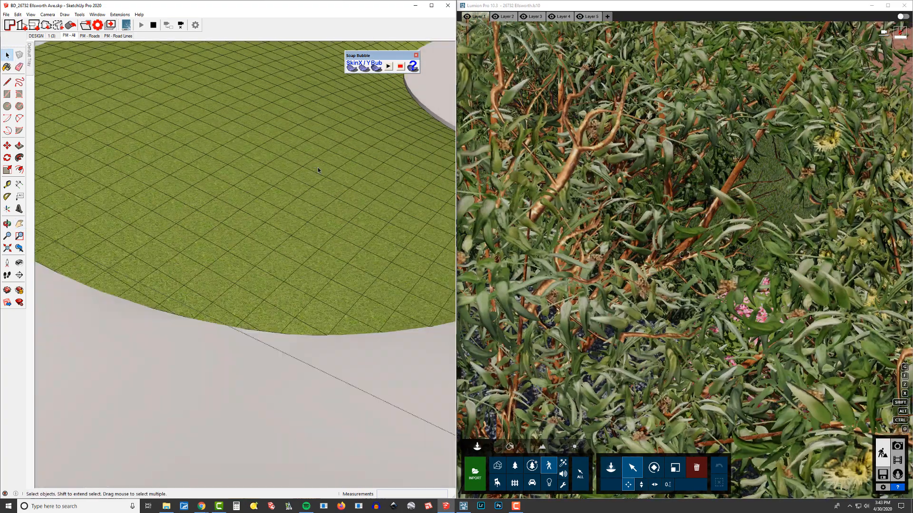
scroll(321, 183, "down", 1)
scroll(307, 162, "down", 2)
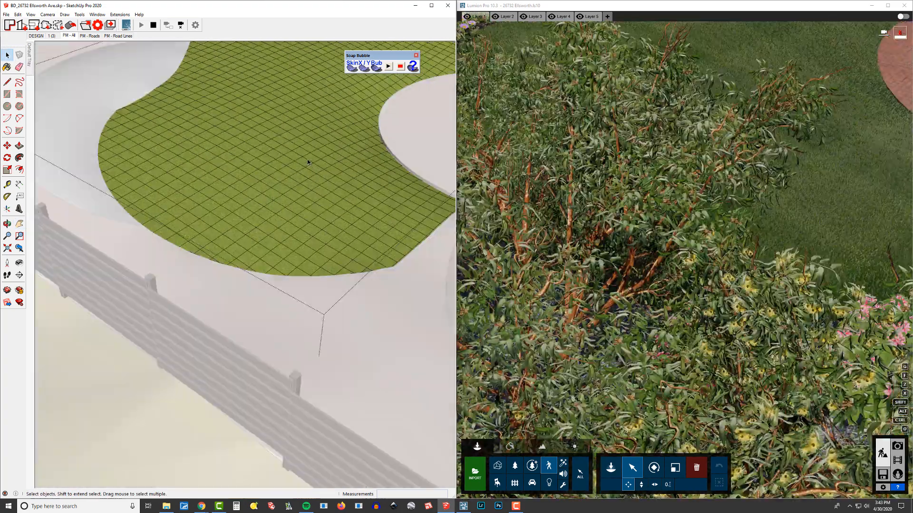
left_click(307, 163)
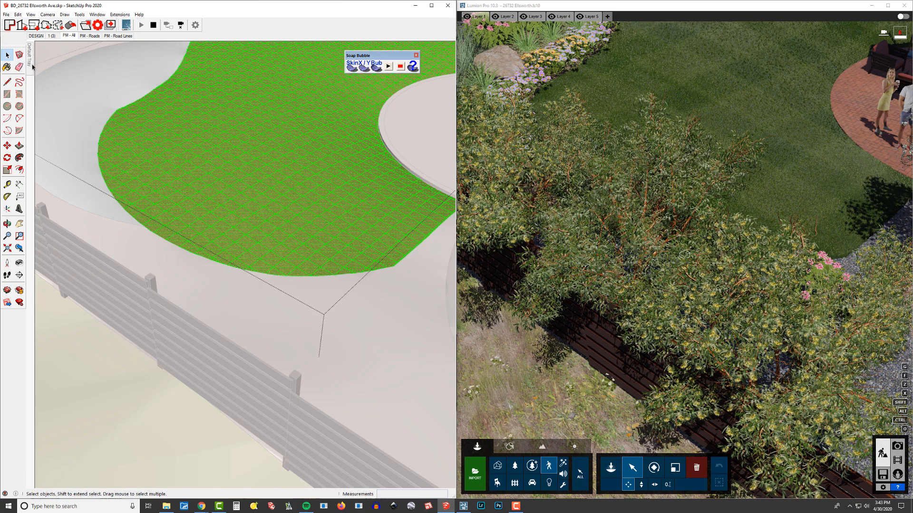
mouse_move(30, 63)
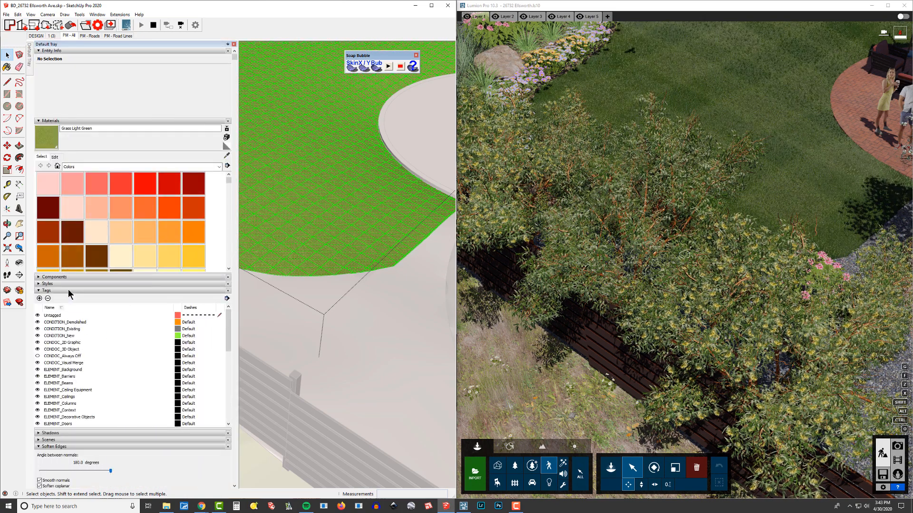
left_click(67, 289)
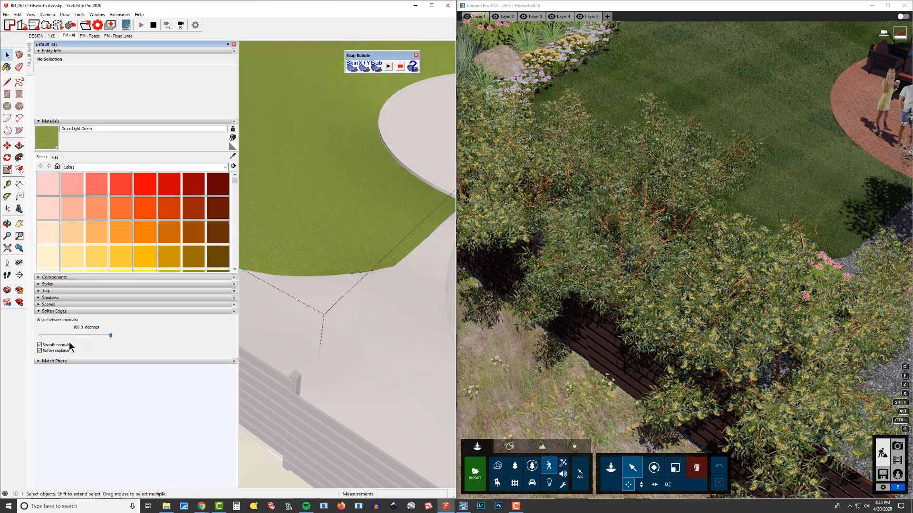
key("Escape")
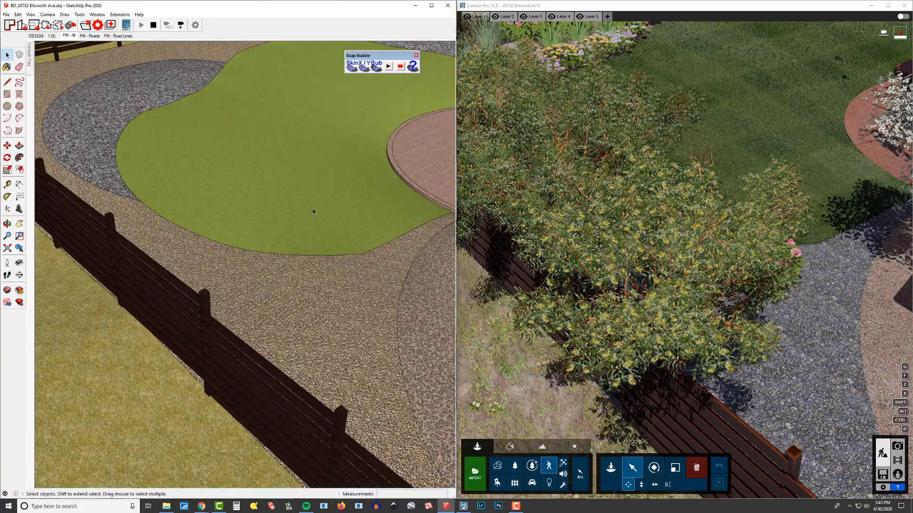
Examine the softened lawn mound around the patio, from above, from the side yard and at eye level
mouse_move(318, 230)
middle_mouse_down()
mouse_move(220, 222)
mouse_move(262, 207)
middle_mouse_up()
mouse_move(322, 223)
middle_mouse_down()
mouse_move(274, 231)
mouse_move(301, 250)
mouse_move(55, 248)
middle_mouse_up()
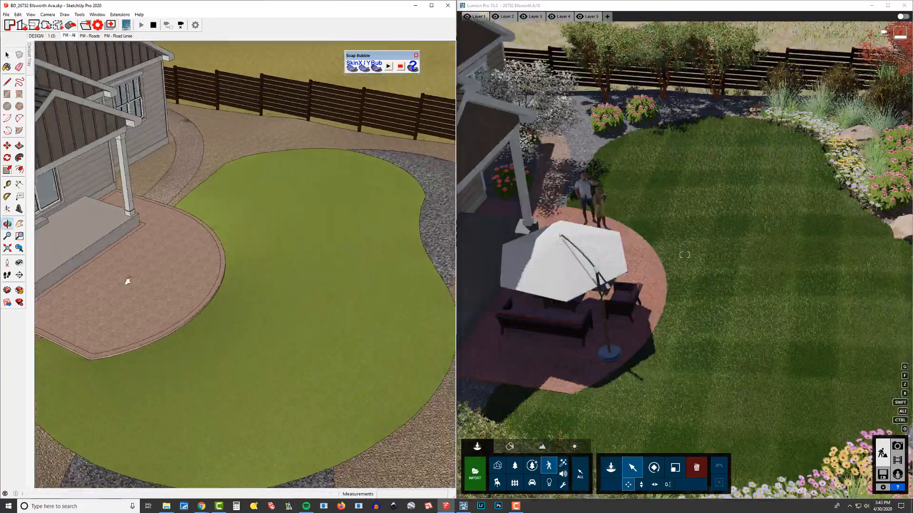
mouse_move(287, 314)
middle_mouse_down()
mouse_move(279, 239)
mouse_move(369, 267)
middle_mouse_up()
middle_click_drag(281, 244, 367, 212)
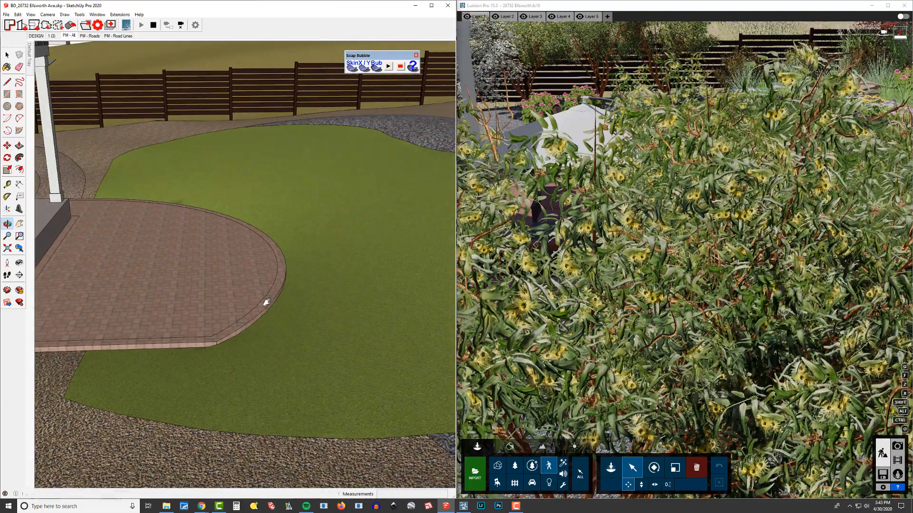
middle_click_drag(265, 301, 159, 359)
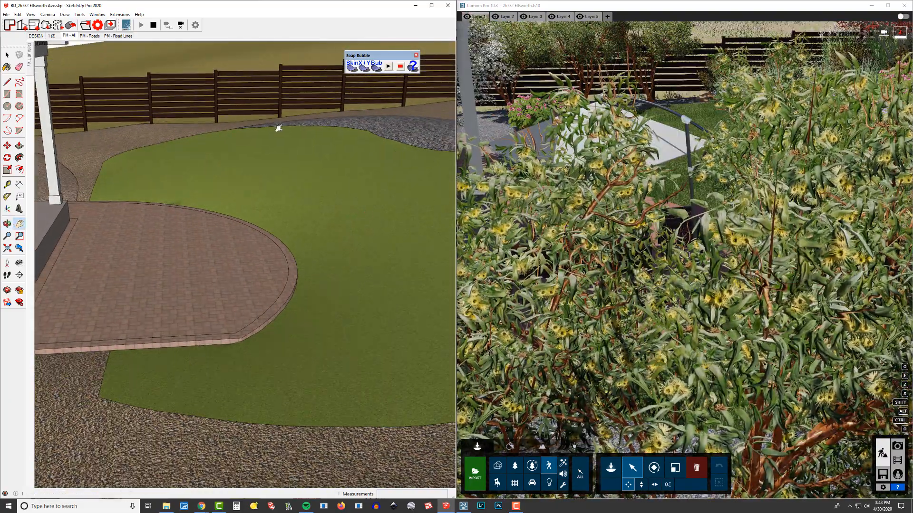
left_click_drag(321, 244, 265, 279)
middle_click_drag(384, 254, 408, 247)
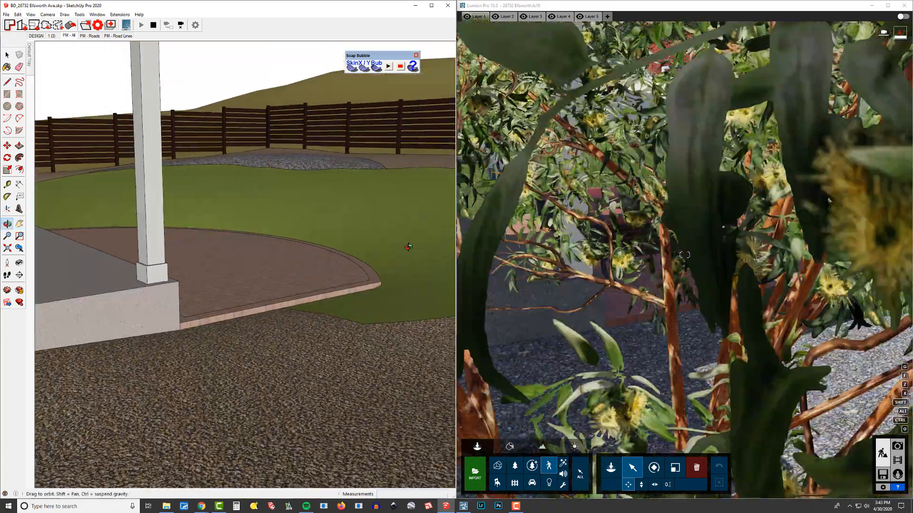
middle_click_drag(257, 247, 373, 220)
scroll(347, 211, "up", 1)
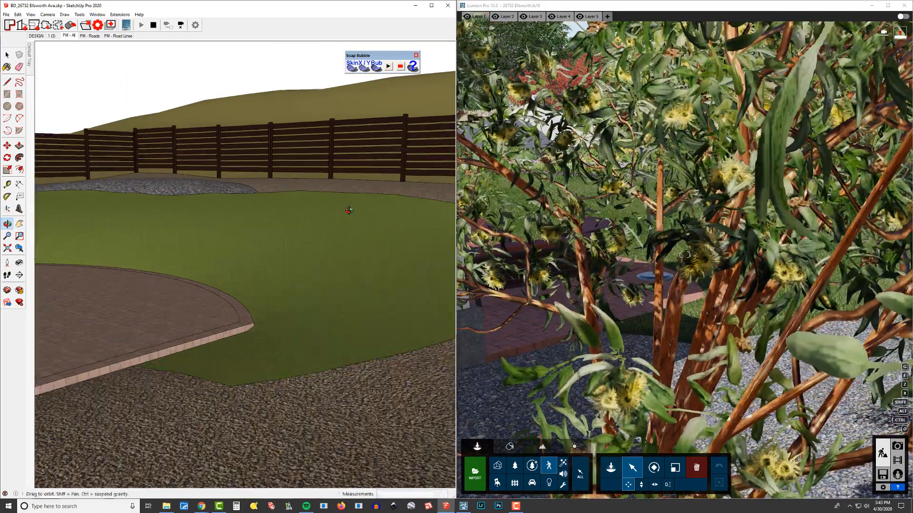
scroll(306, 214, "up", 1)
mouse_move(307, 217)
middle_mouse_down()
mouse_move(253, 204)
mouse_move(230, 215)
mouse_move(137, 200)
middle_mouse_up()
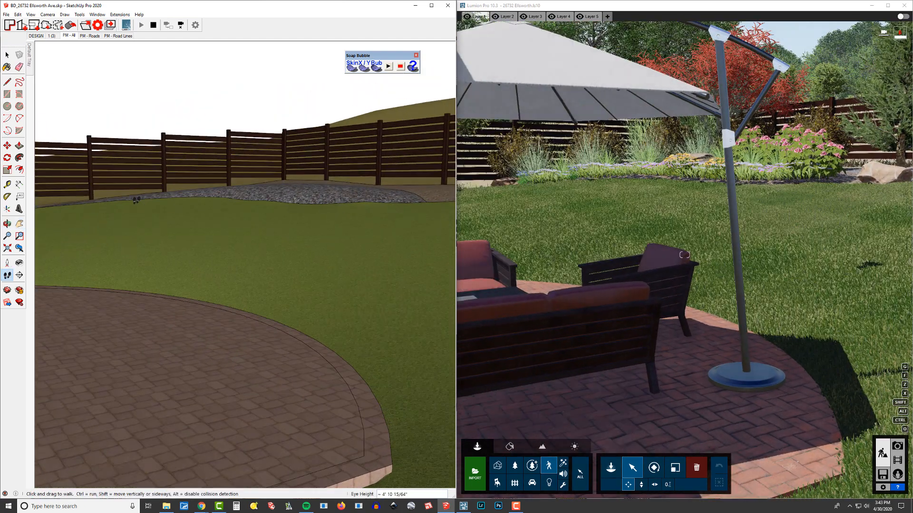
middle_click_drag(427, 49, 427, 58, "shift")
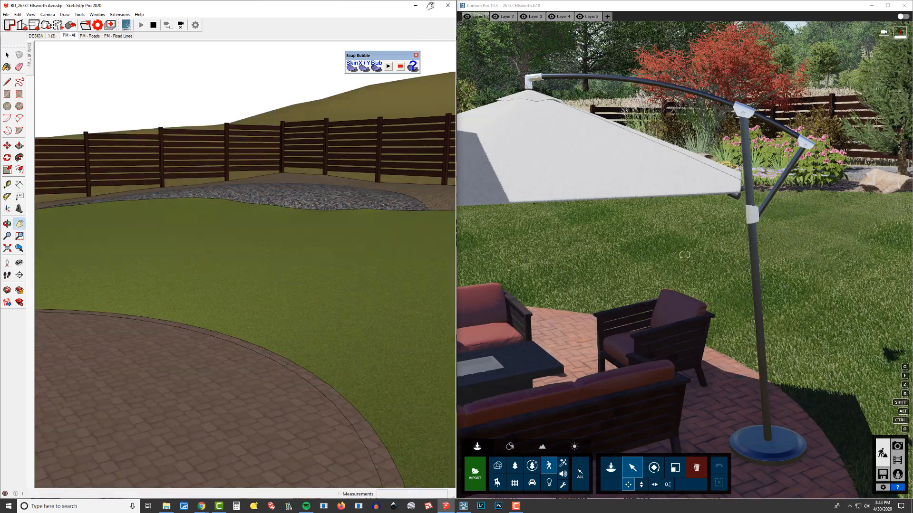
Maximize the SketchUp window and bring the house's shingled roof into view from above
left_click(431, 5)
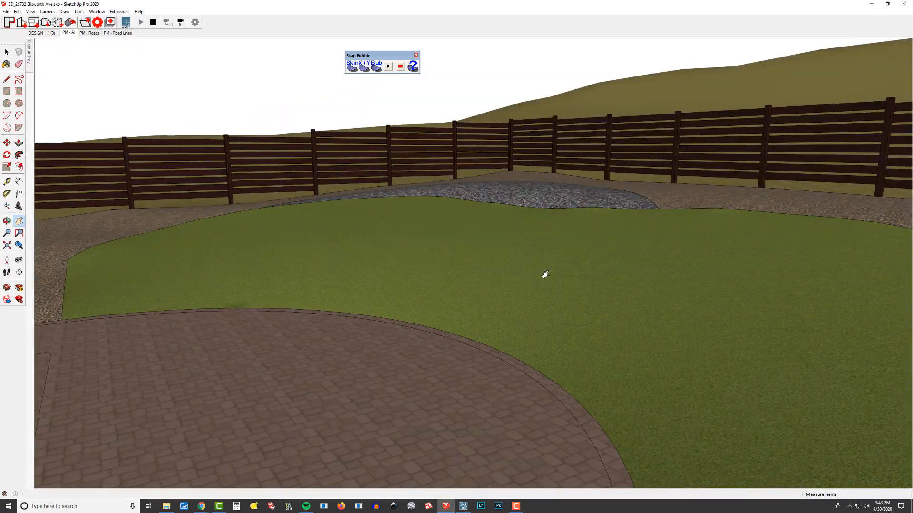
middle_click_drag(531, 285, 562, 262)
middle_click_drag(438, 283, 616, 252, "shift")
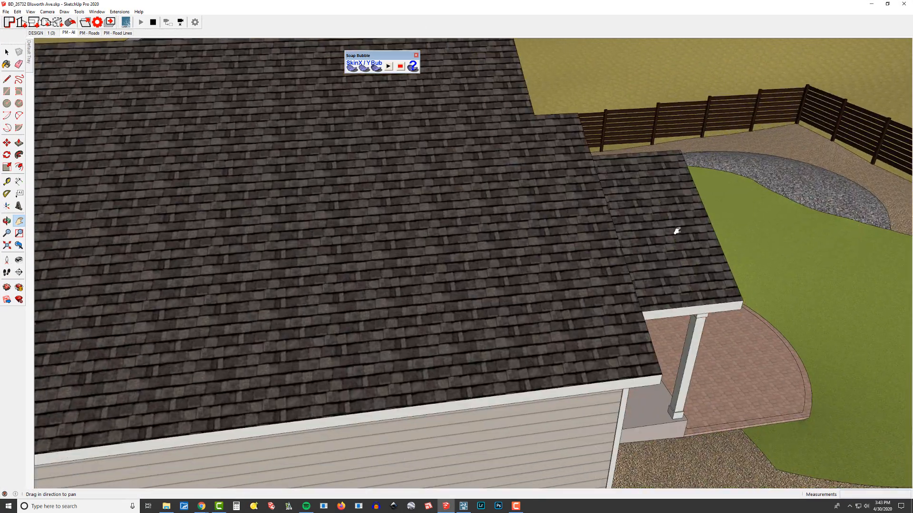
middle_click_drag(684, 234, 741, 226, "shift")
middle_click_drag(341, 221, 576, 178)
Switch to Lumion, maximize its window and hide Layer 2 while viewing the house roof
key("alt+Tab")
key("alt+Tab")
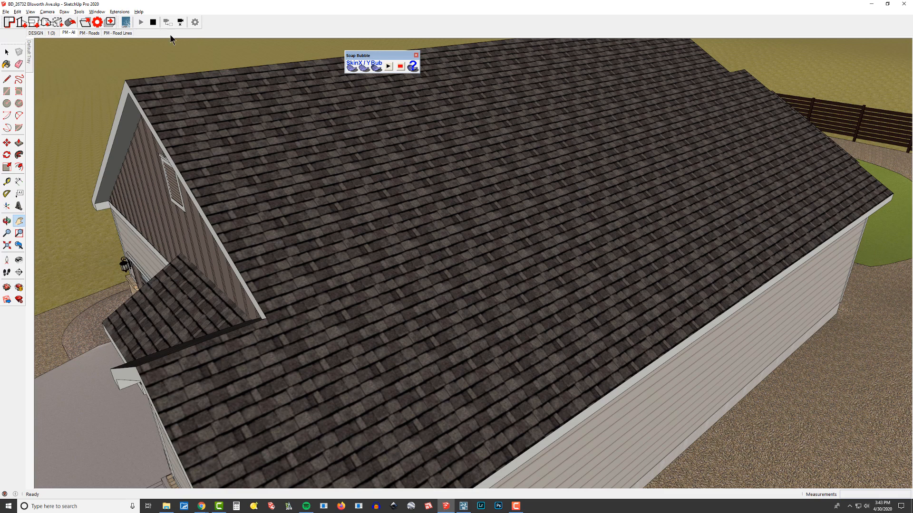
key("alt+Tab")
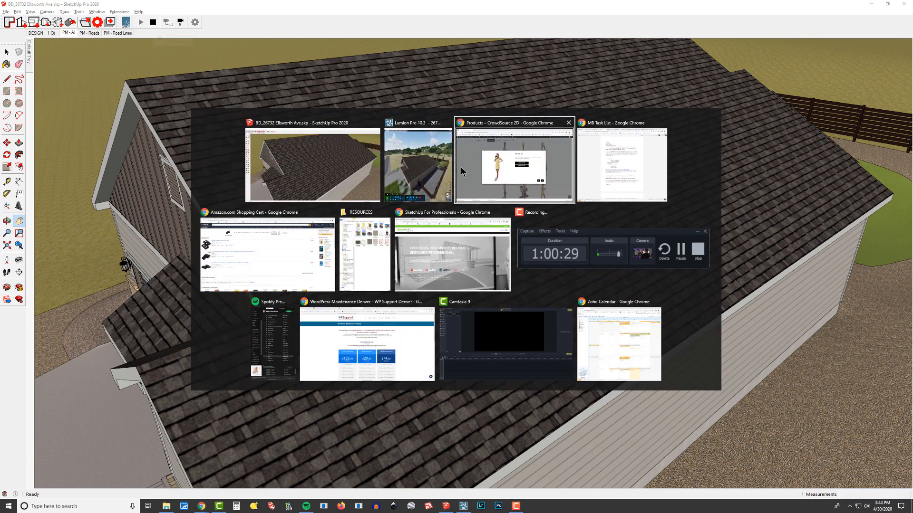
key("super+Up")
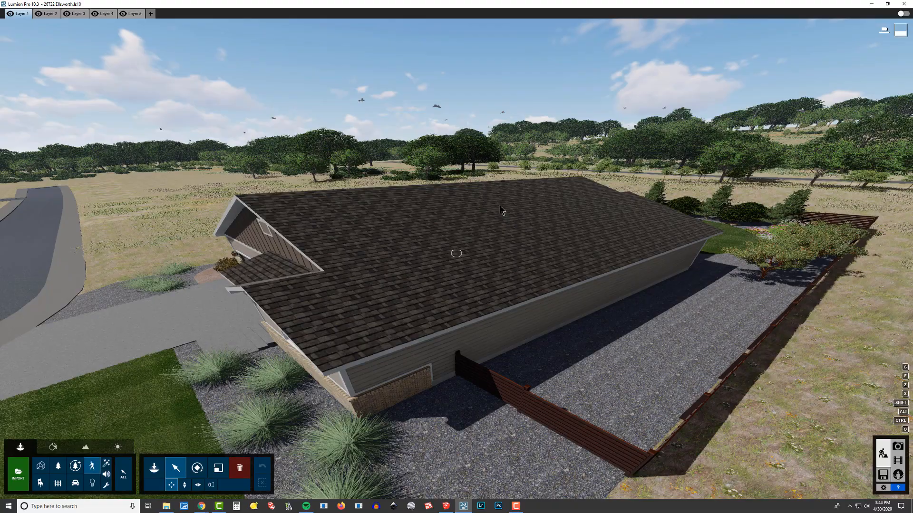
left_click(39, 14)
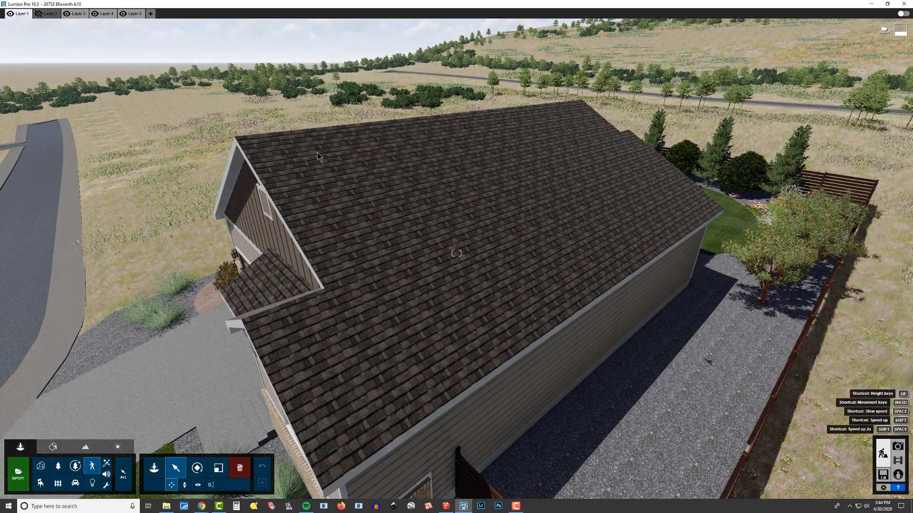
right_click_drag(314, 171, 305, 197)
Switch back to SketchUp and examine the front of the house around the garage and entry
key("alt+Tab")
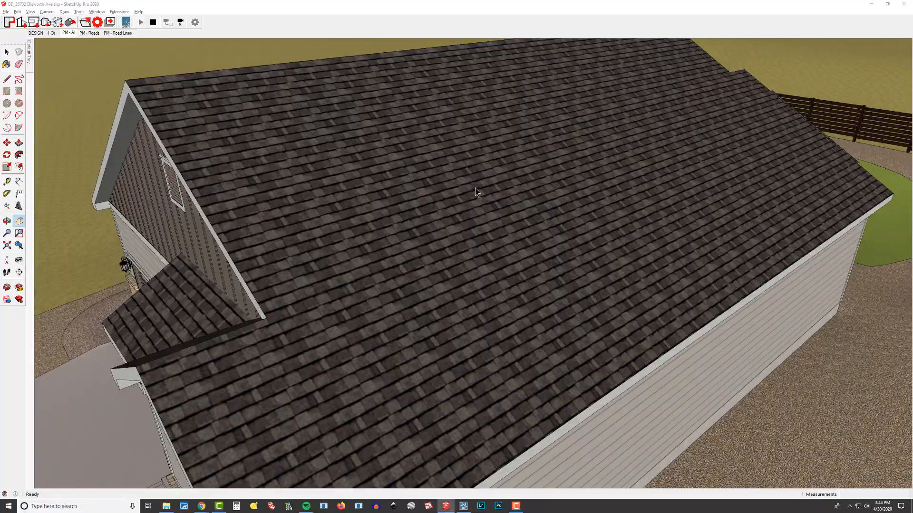
scroll(494, 214, "down", 3)
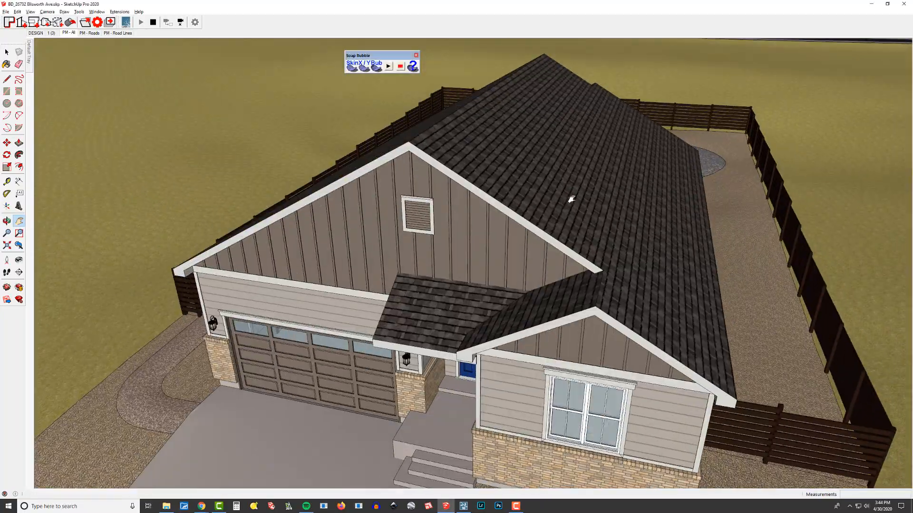
middle_click_drag(466, 258, 493, 239)
scroll(491, 196, "down", 2)
left_click_drag(493, 239, 455, 239)
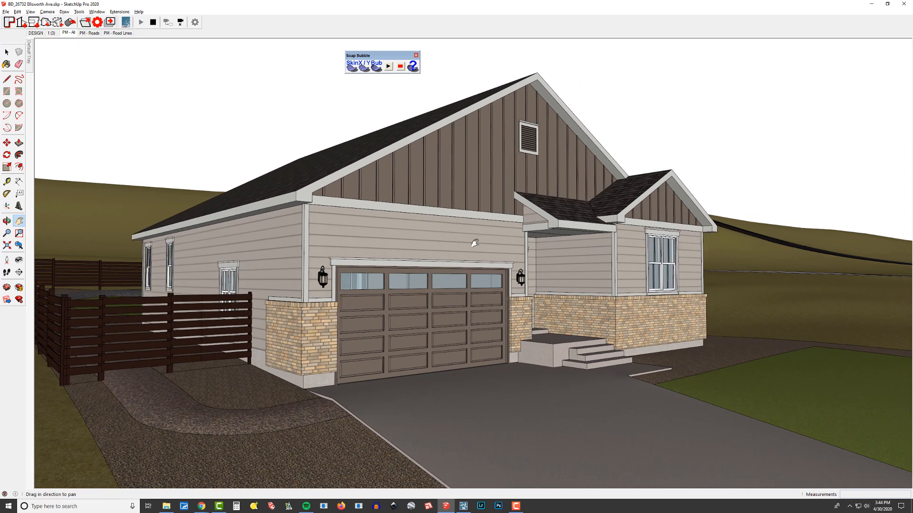
scroll(482, 236, "up", 3)
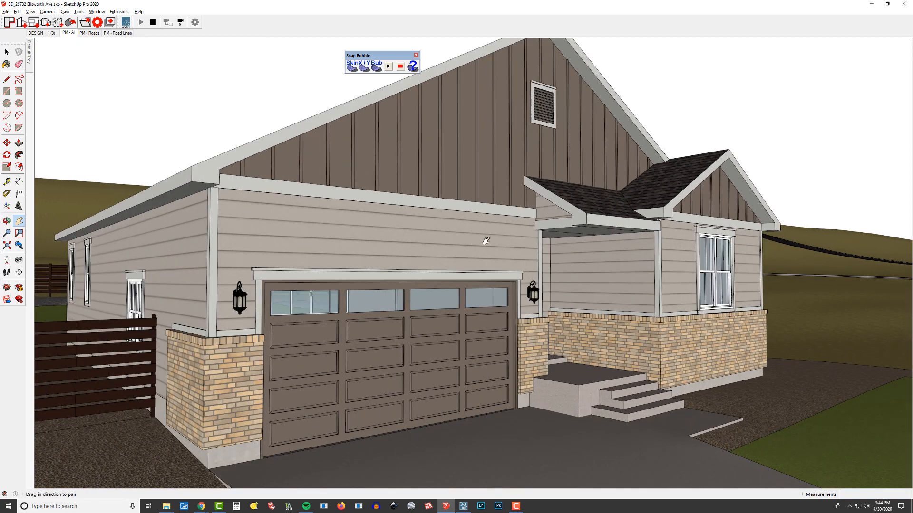
Make the CONDOC_Always Off tag visible while viewing the model from beneath the site
scroll(464, 152, "down", 10)
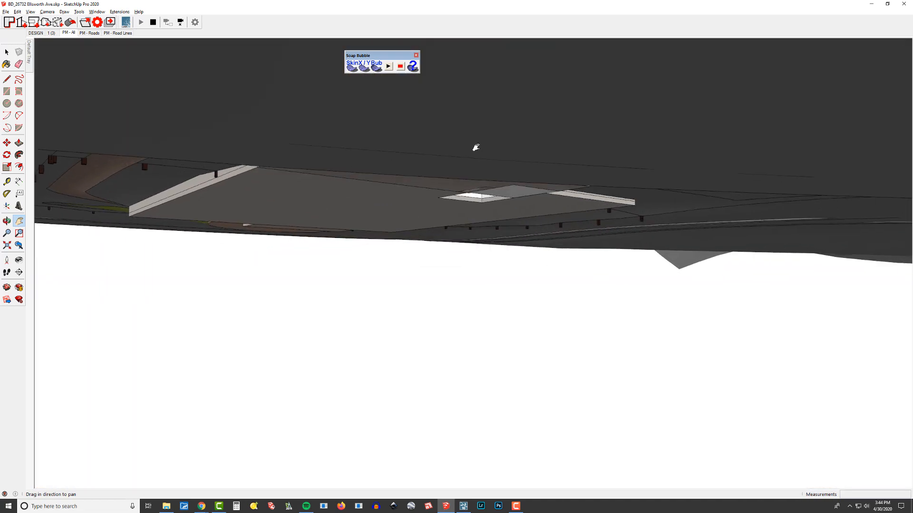
scroll(542, 194, "up", 2)
middle_click_drag(541, 194, 544, 66)
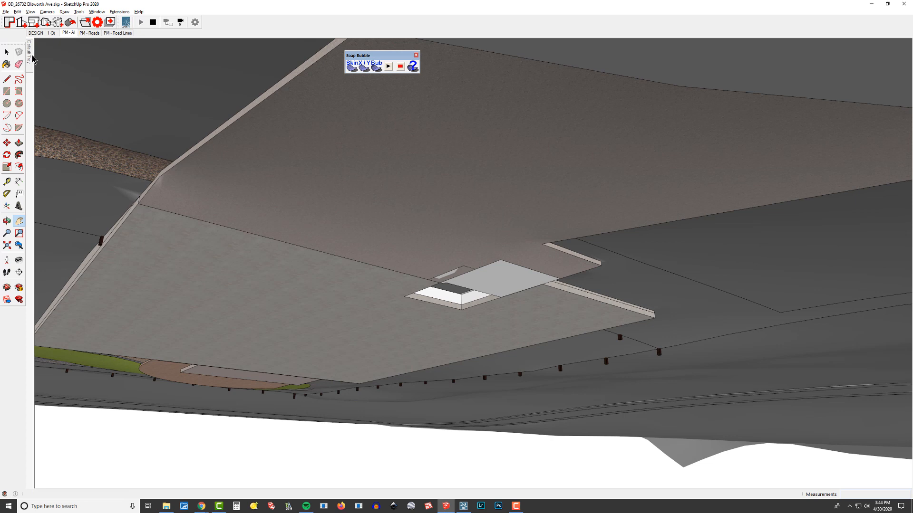
mouse_move(29, 51)
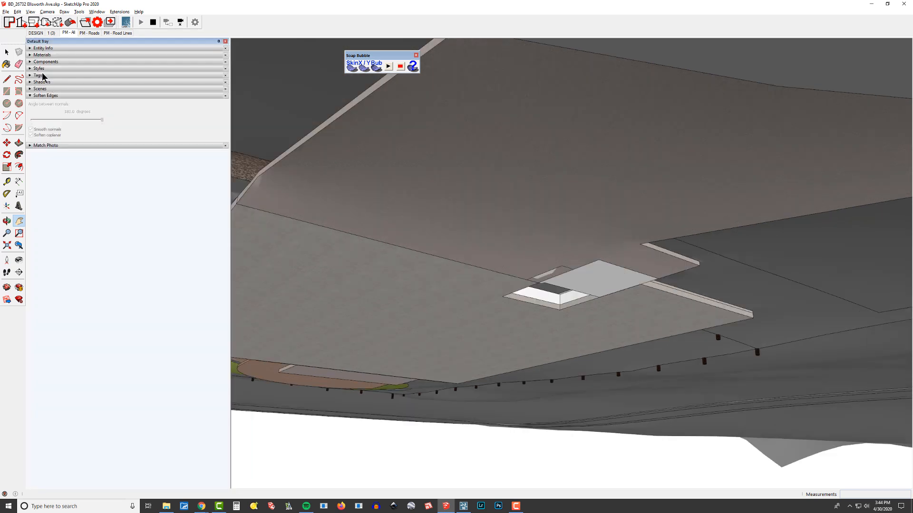
left_click(43, 75)
scroll(97, 177, "down", 4)
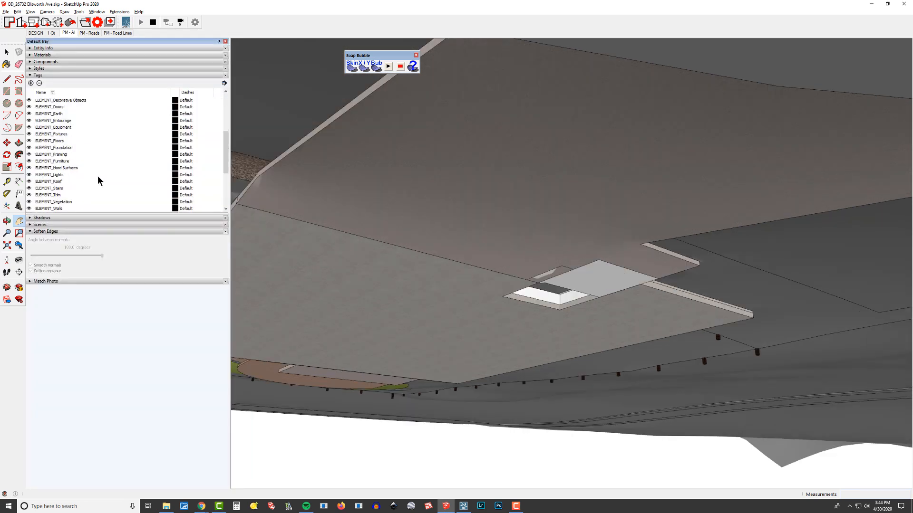
scroll(85, 162, "up", 3)
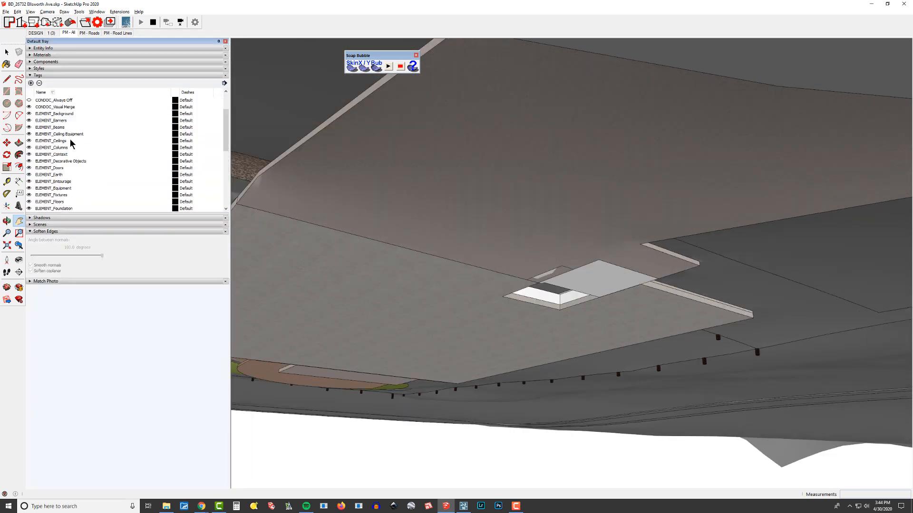
left_click(29, 101)
Select the two paint swatch images beneath the site and move them up beside the driveway and front entry
left_click_drag(564, 256, 588, 329)
scroll(588, 329, "down", 5)
middle_click_drag(588, 329, 532, 145, "shift")
middle_click_drag(684, 308, 609, 111)
key("space")
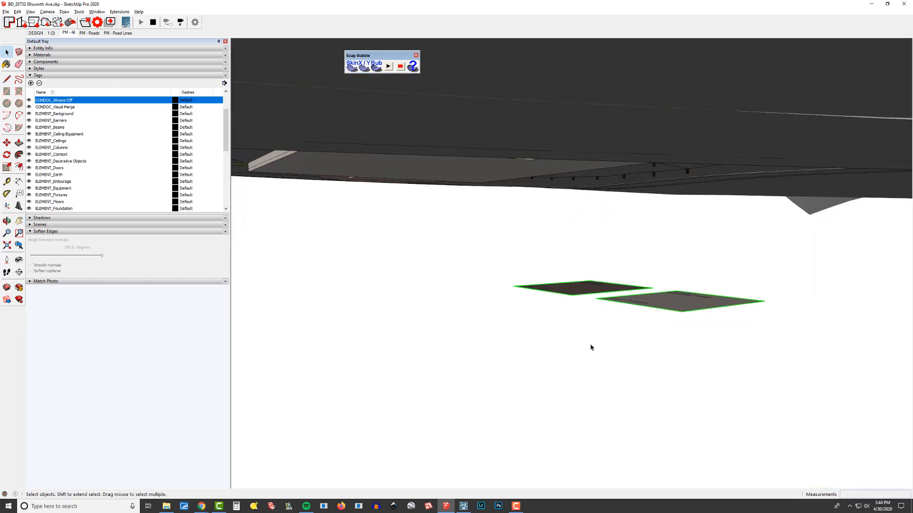
key("m")
left_click(663, 301)
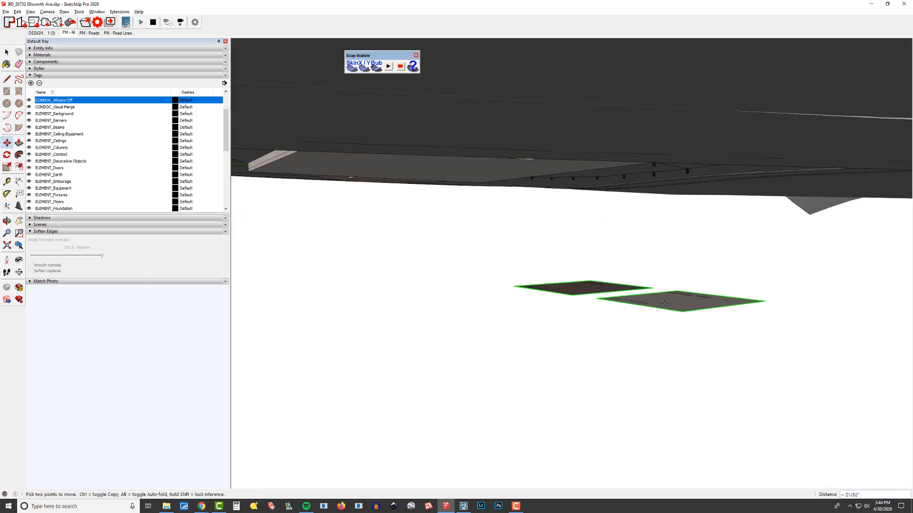
middle_click_drag(663, 303, 658, 340)
middle_click_drag(638, 291, 591, 264)
left_click(594, 281)
scroll(605, 300, "up", 4)
scroll(597, 285, "down", 2)
Arrange the SketchUp and Lumion windows side by side with the house's front entry in view
key("b")
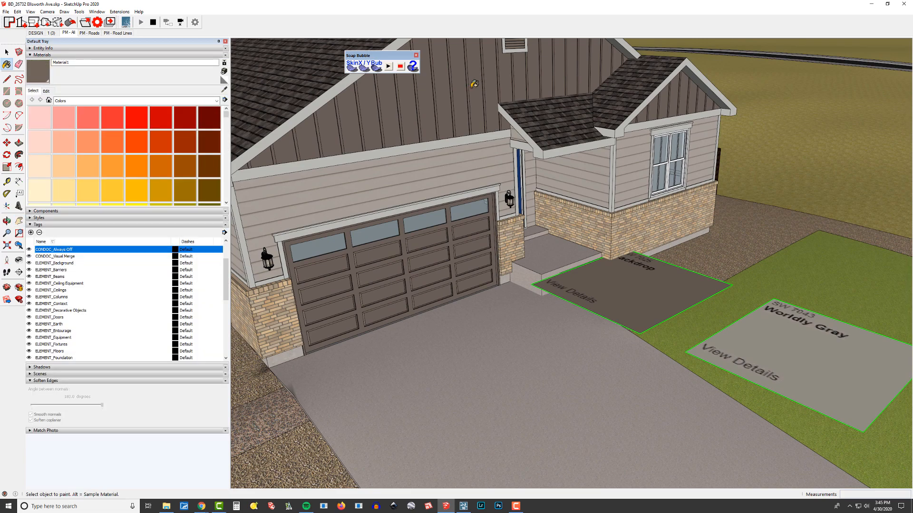
mouse_move(485, 8)
left_mouse_down()
mouse_move(342, 134)
mouse_move(1, 77)
left_mouse_up()
left_click(573, 76)
middle_click_drag(406, 212, 404, 162)
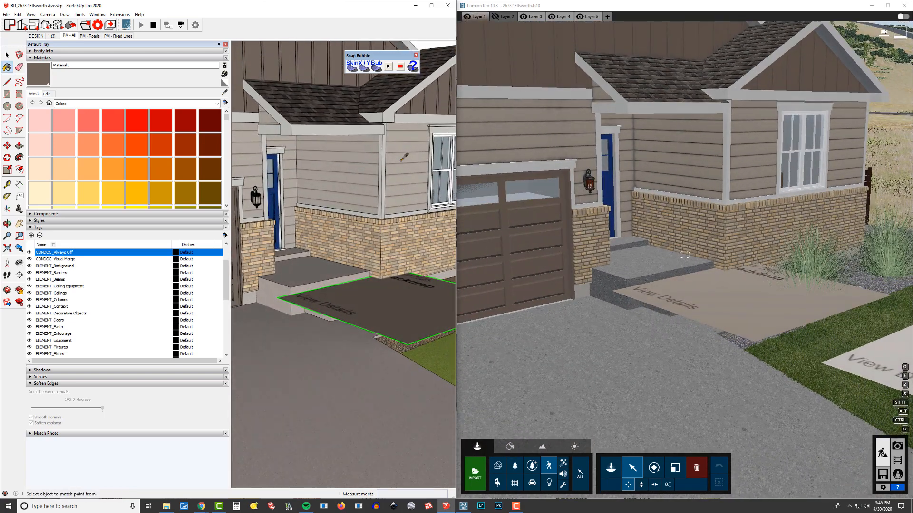
Sample the Cladding Siding White material beside the entry and match its color to the shaded Backdrop swatch
left_click(403, 160, "alt")
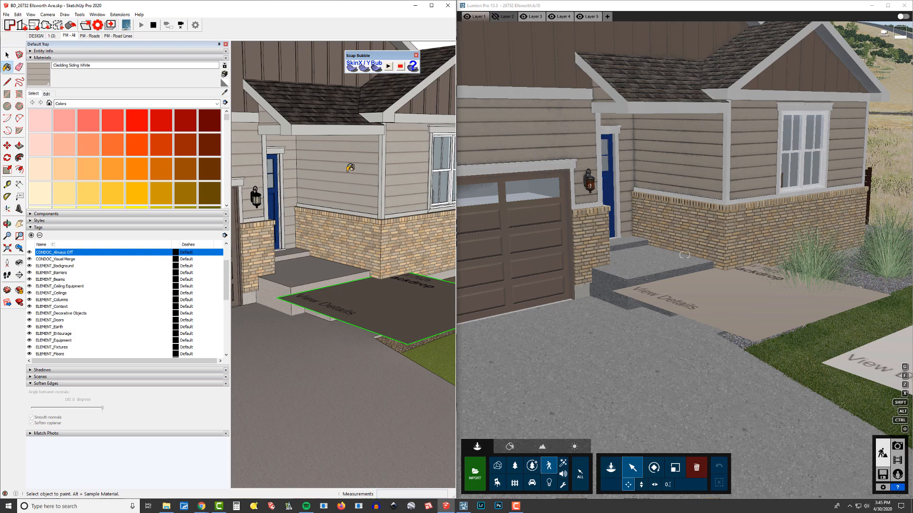
left_click(47, 94)
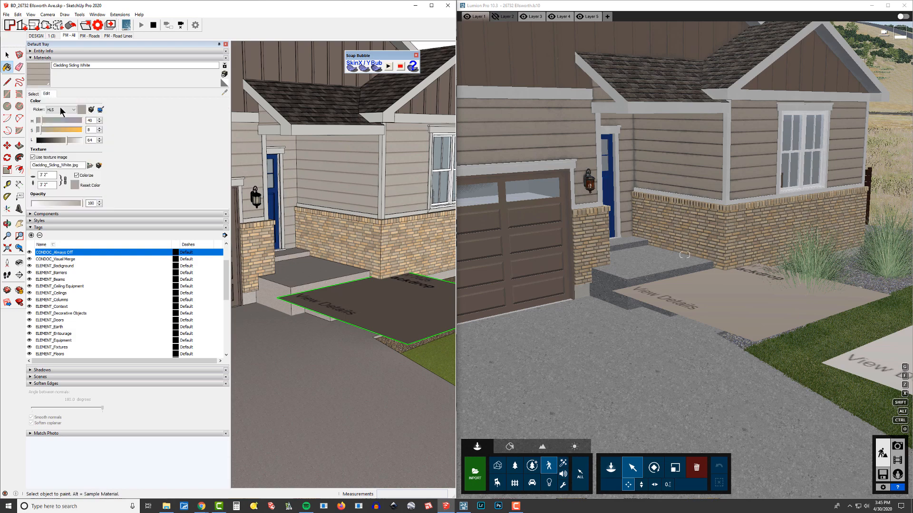
left_click(101, 110)
left_click(400, 303)
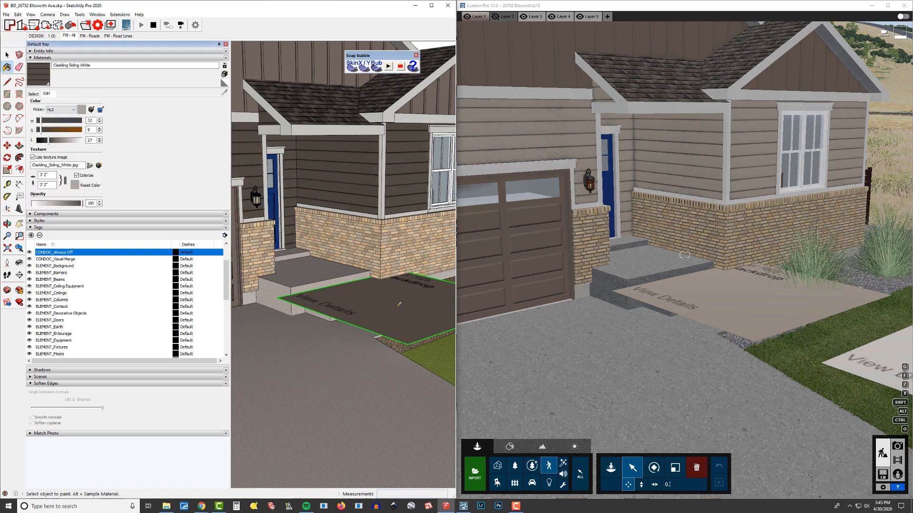
middle_click_drag(399, 302, 385, 283)
scroll(386, 281, "down", 4)
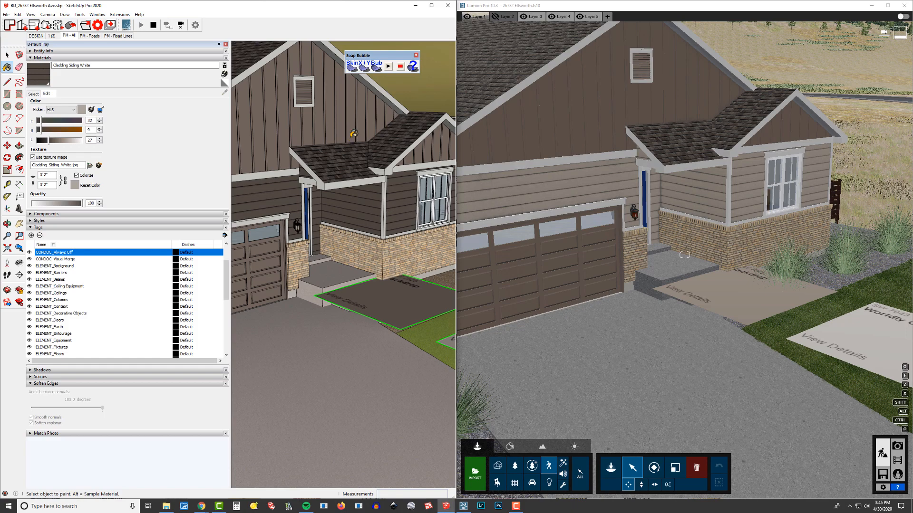
Sample Material1 from the house front and match its color to the brightly lit Worldly Gray swatch
scroll(382, 225, "up", 5)
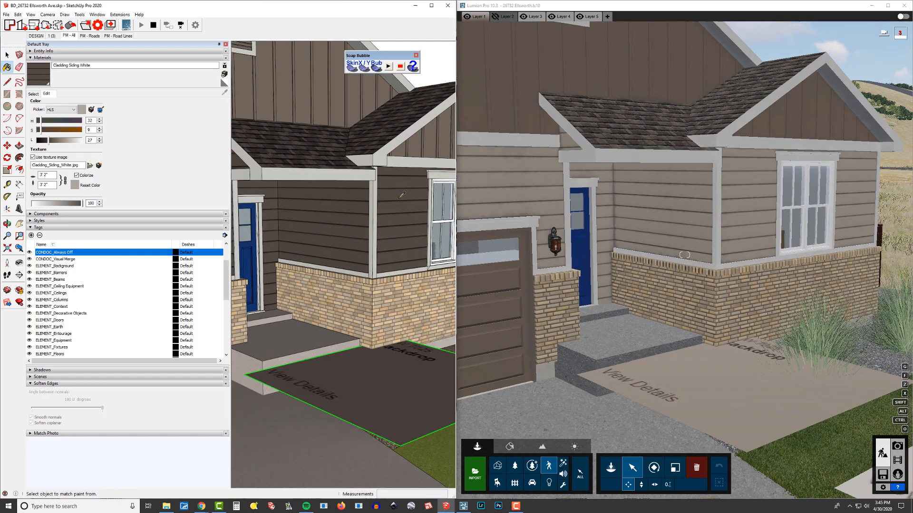
left_click(402, 194, "alt")
scroll(338, 210, "down", 5)
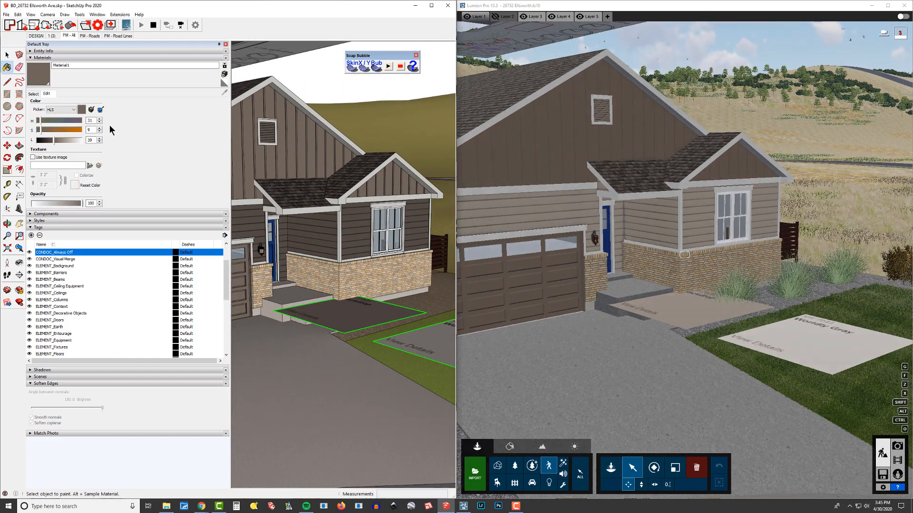
left_click(432, 339)
scroll(354, 209, "down", 3)
mouse_move(354, 190)
middle_mouse_down()
mouse_move(355, 290)
mouse_move(333, 264)
middle_mouse_up()
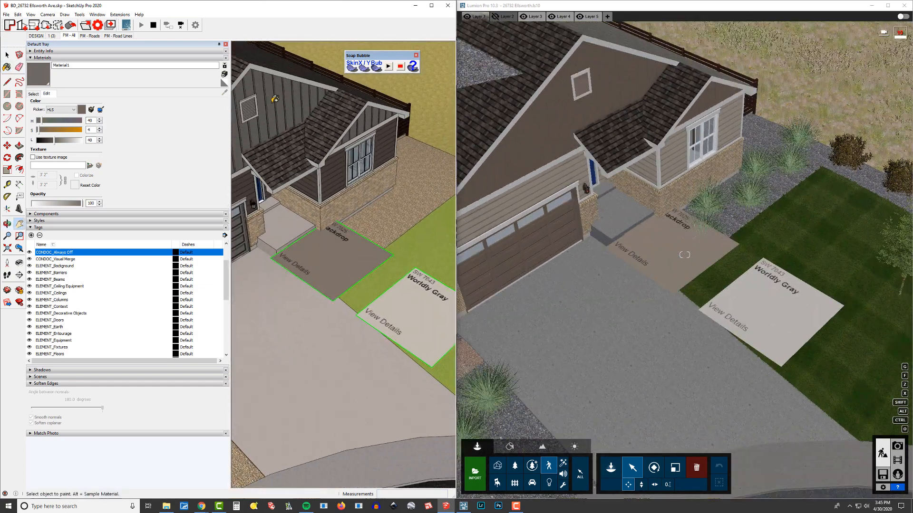
left_click(100, 110)
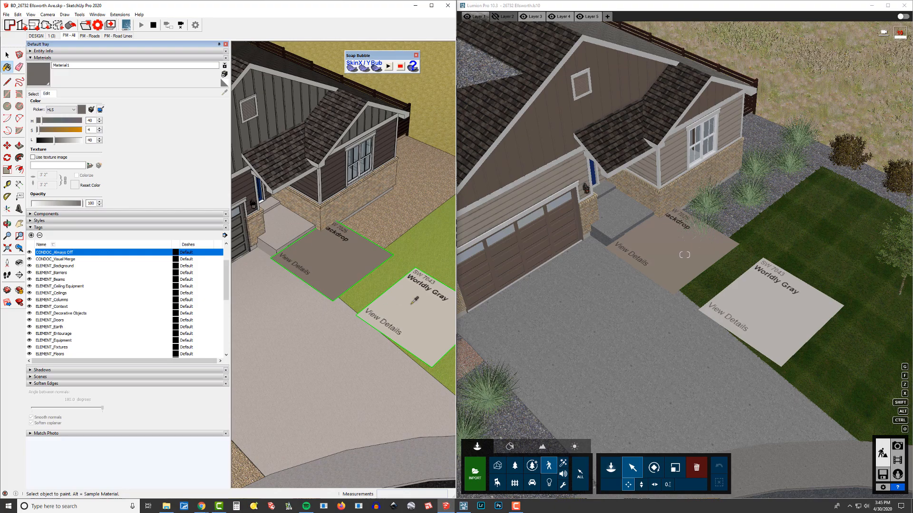
left_click(425, 296)
mouse_move(425, 297)
middle_mouse_down()
mouse_move(309, 186)
mouse_move(262, 182)
mouse_move(304, 223)
mouse_move(399, 206)
mouse_move(422, 326)
mouse_move(381, 177)
middle_mouse_up()
Sample the lap siding beside the entry again and match its color to the Backdrop swatch from a brighter view
scroll(399, 206, "up", 3)
key("b")
left_click(388, 146, "alt")
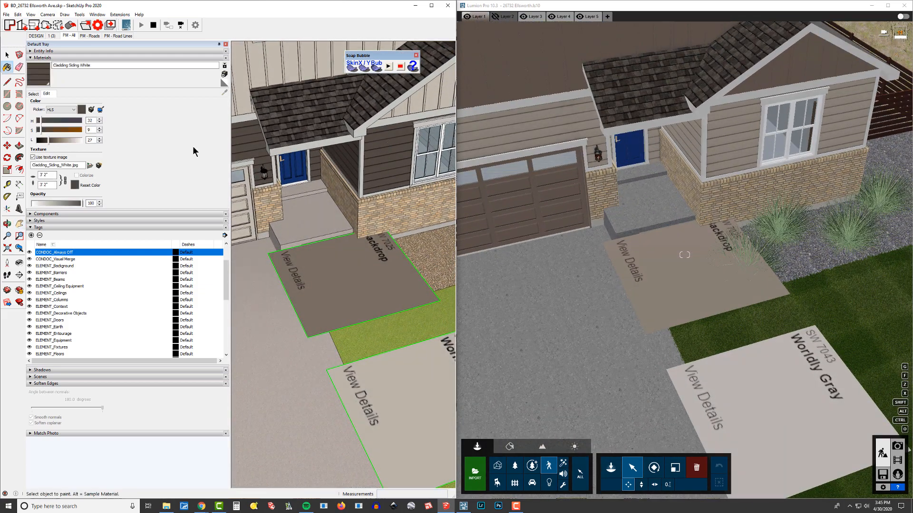
left_click(355, 270)
middle_click_drag(356, 269, 336, 256)
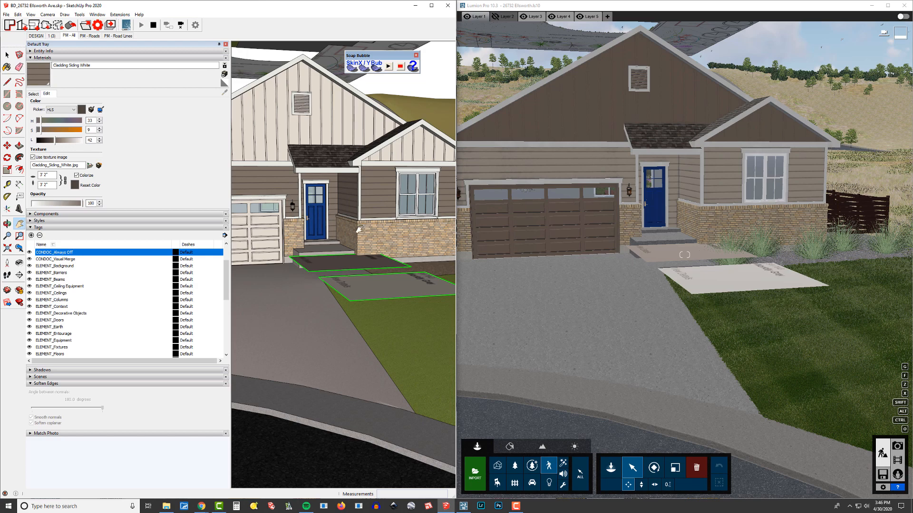
Switch to Lumion and set Material1 on the gable and garage door to the imported model material from the material library
middle_click_drag(359, 230, 339, 211)
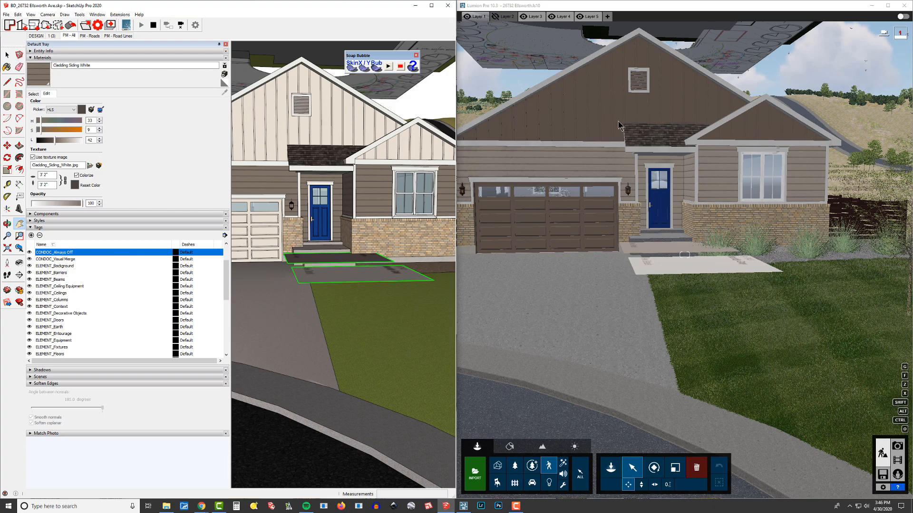
left_click(887, 450)
key("w")
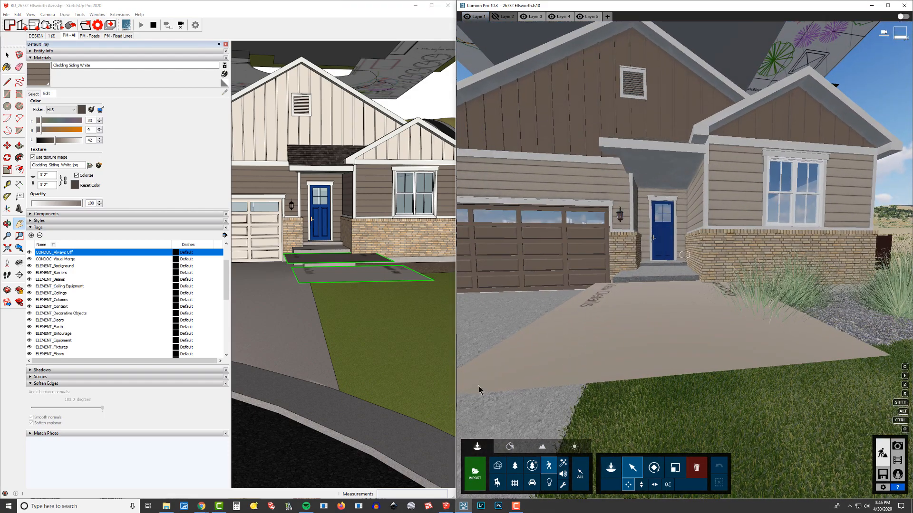
left_click(511, 448)
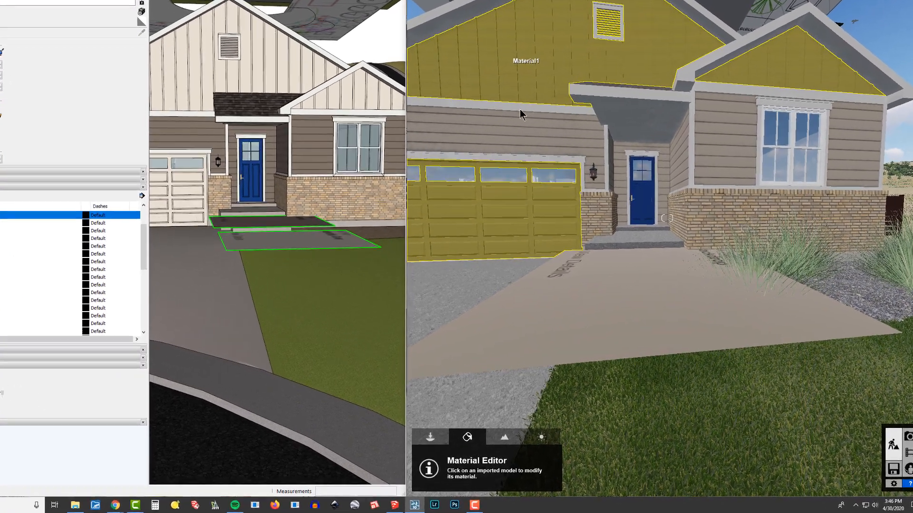
left_click(520, 114)
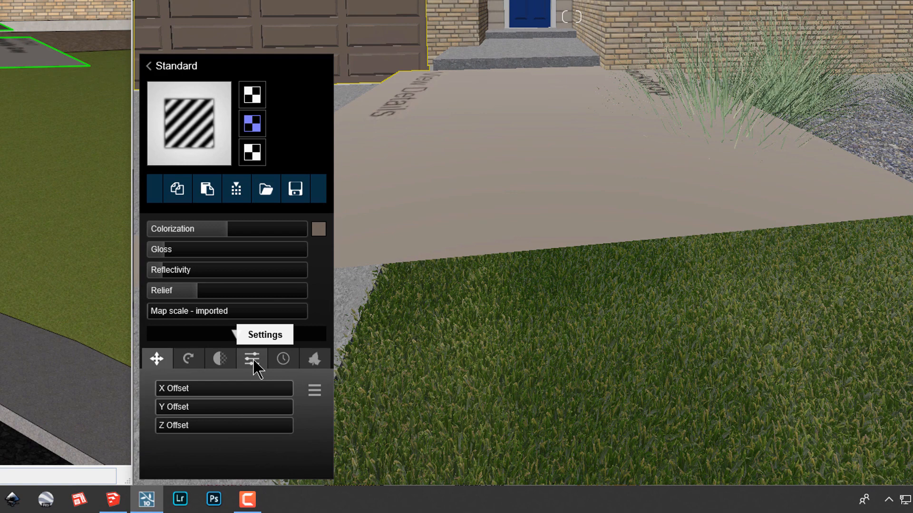
mouse_move(238, 242)
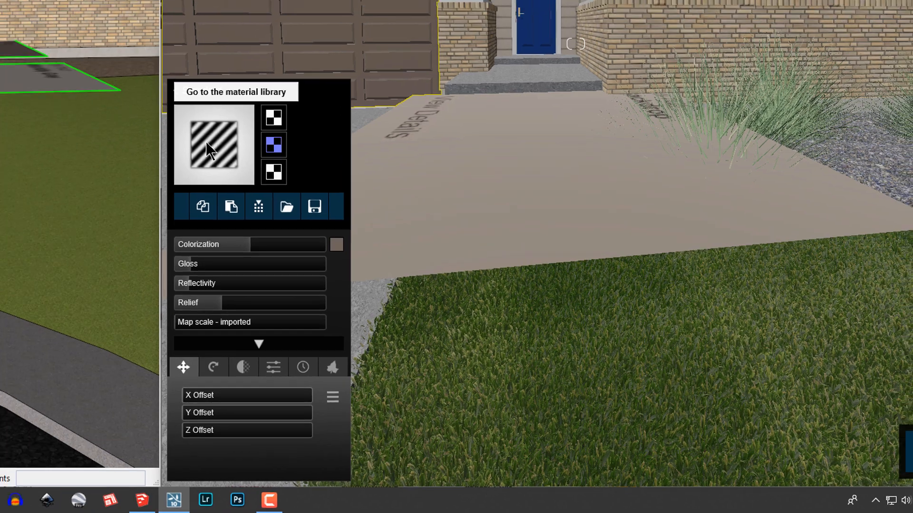
left_click(183, 133)
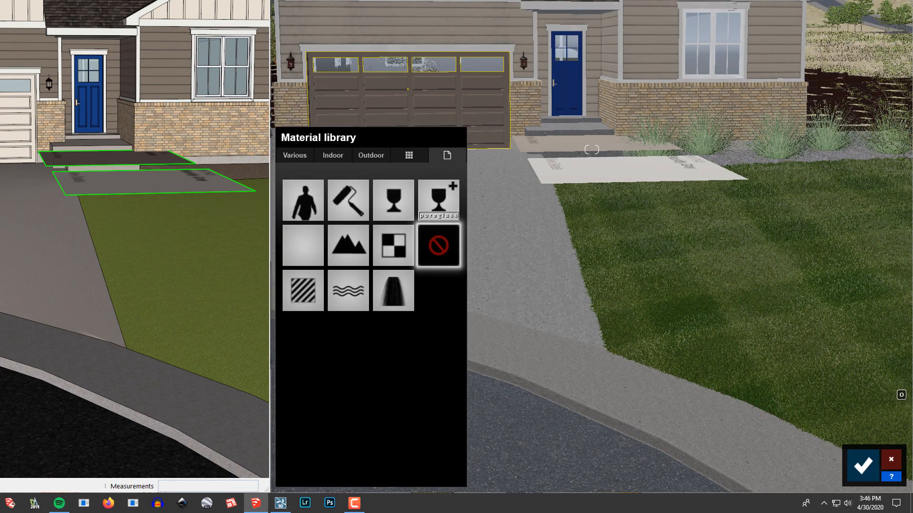
Examine the gable, lap siding and garage door colors in Lumion from several distances and angles
left_click(432, 45)
scroll(432, 44, "down", 5)
key("w")
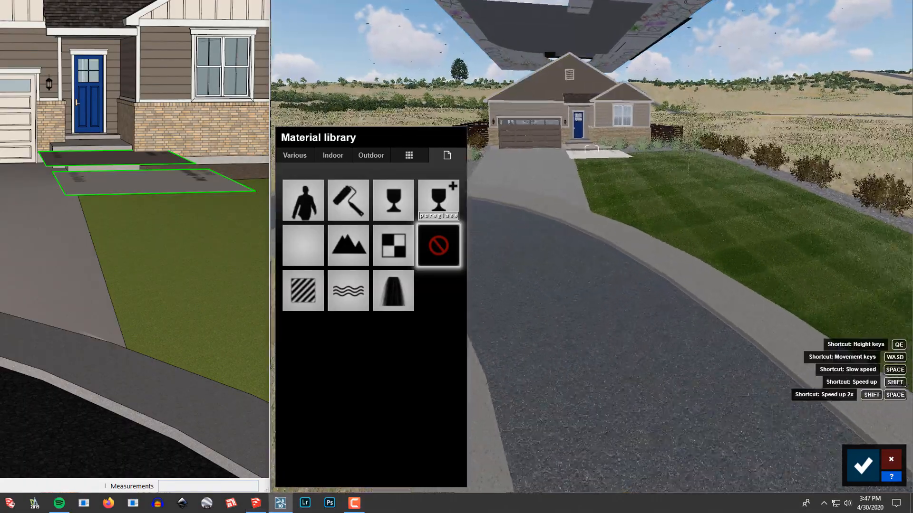
key("w")
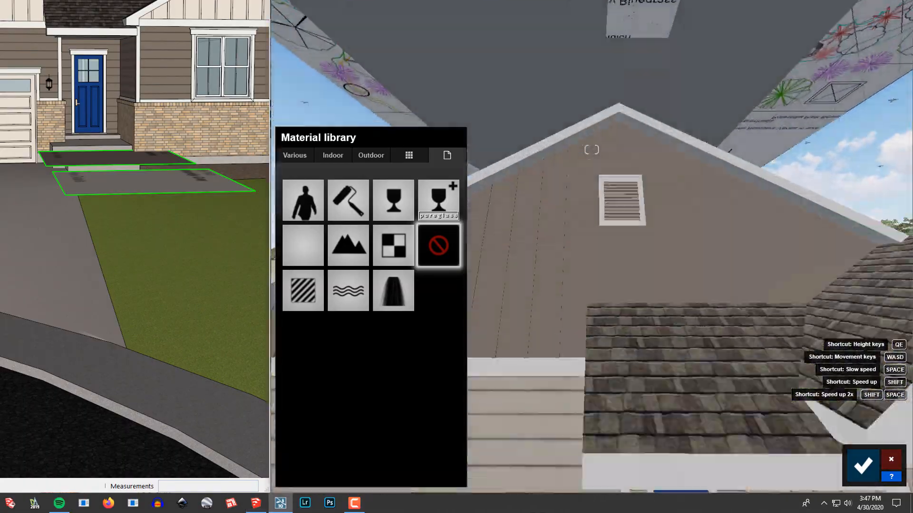
key("s")
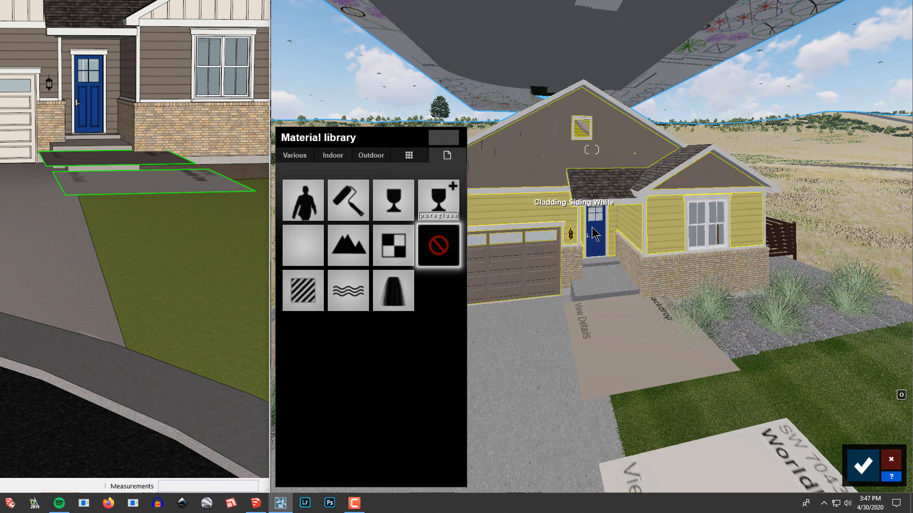
key("w")
right_click_drag(550, 167, 552, 207)
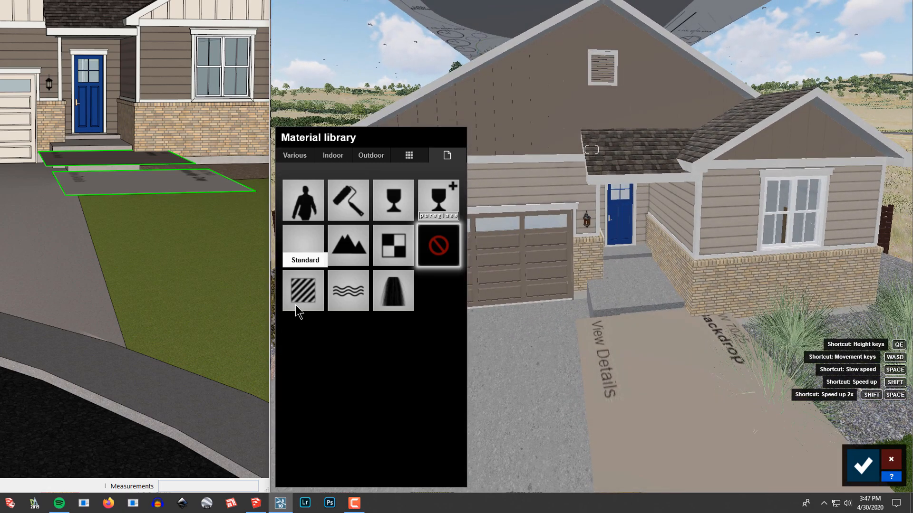
right_click_drag(607, 203, 562, 149)
key("w")
key("w")
key("s")
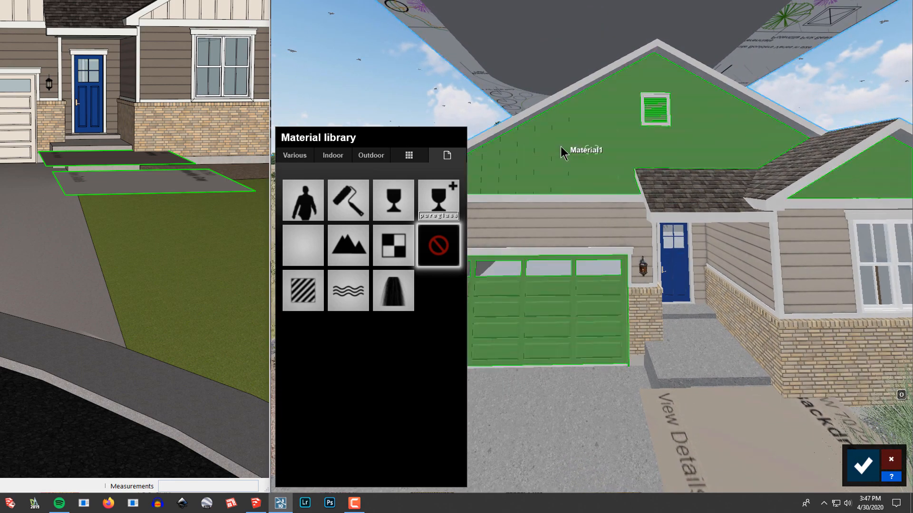
left_click(562, 152)
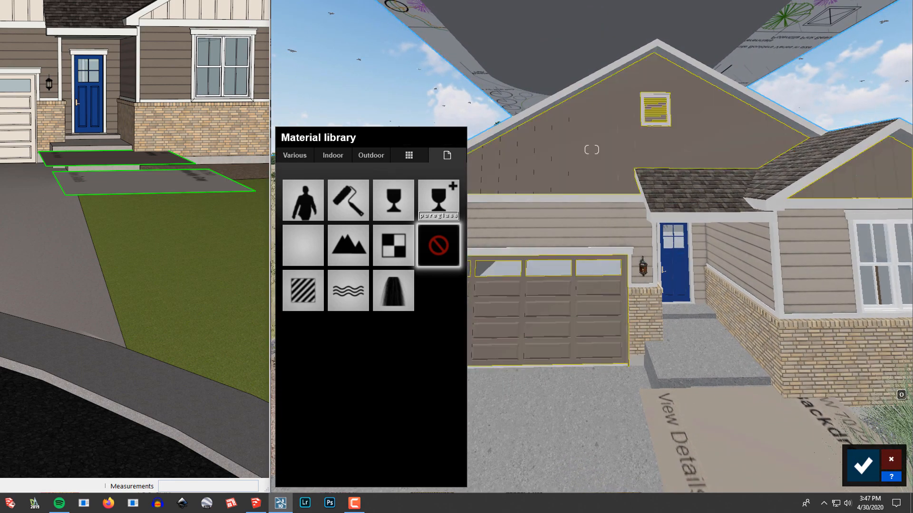
Switch back to SketchUp at full window size and explode the Worldly Gray swatch image beside the driveway
left_click(239, 1)
mouse_move(317, 49)
middle_mouse_down()
mouse_move(472, 88)
mouse_move(532, 172)
middle_mouse_up()
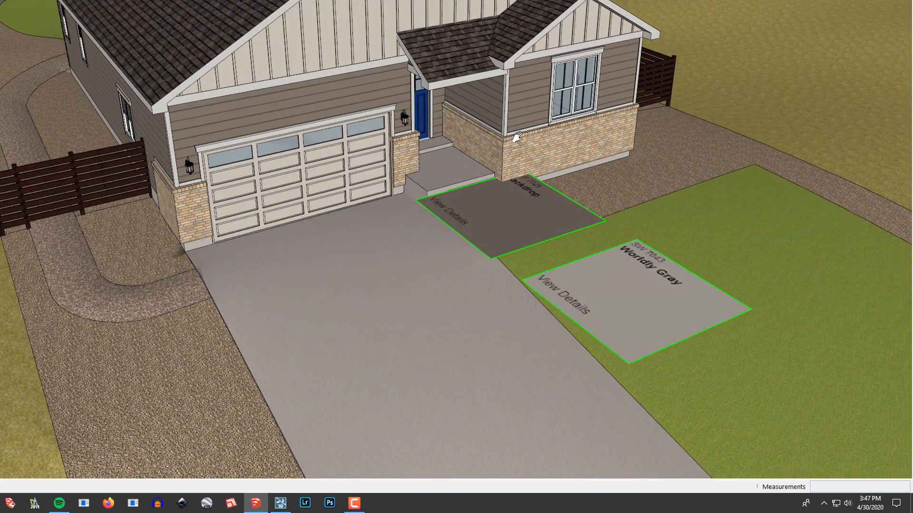
scroll(488, 28, "up", 3)
right_click(501, 183)
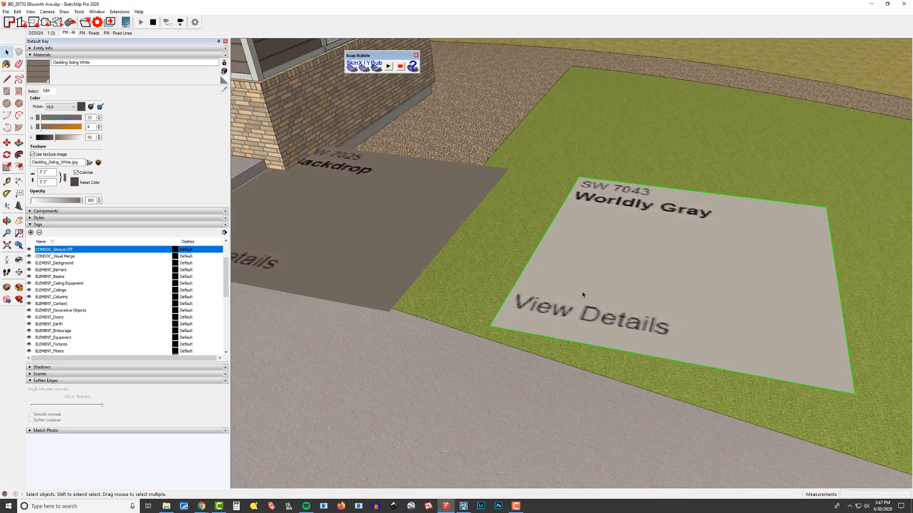
right_click(586, 288)
mouse_move(628, 385)
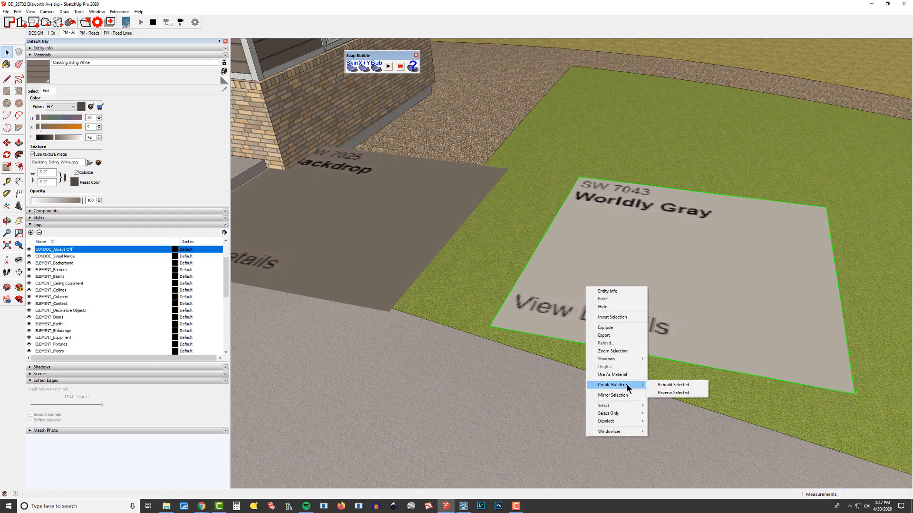
left_click(618, 328)
Draw a rectangle about 5' 3" by 4' 6" on the blank area of the Worldly Gray swatch, between its texts
left_click(605, 271)
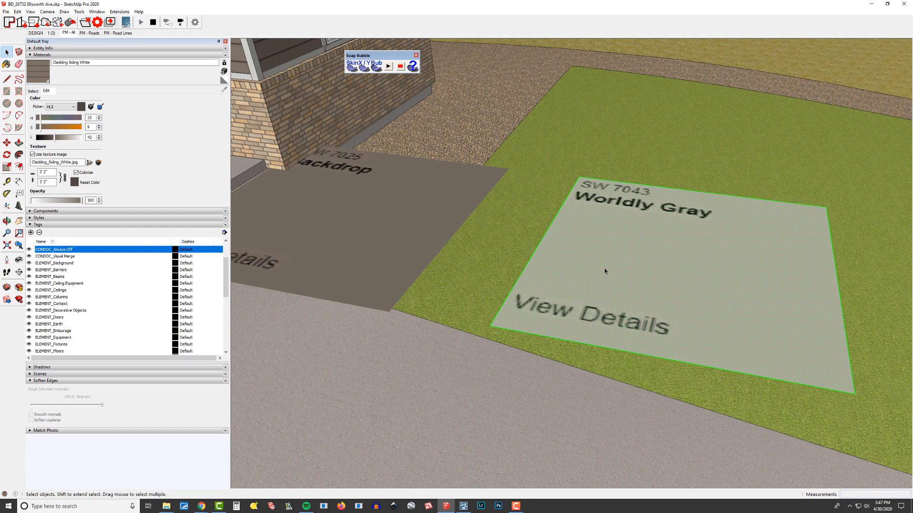
scroll(605, 271, "up", 3)
key("r")
left_click(601, 217)
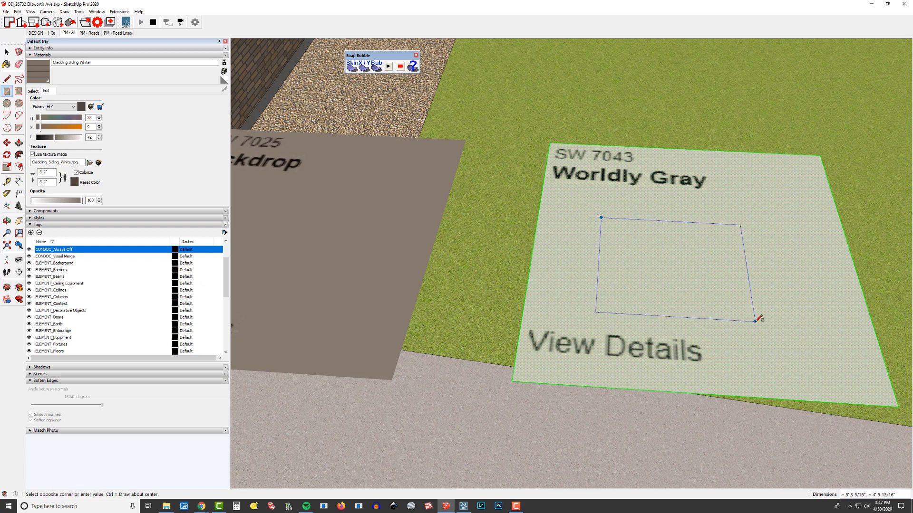
left_click(755, 321)
Make a unique texture from the inner rectangle's face and sample it as the current paint material
key("space")
left_click(662, 261)
right_click(650, 254)
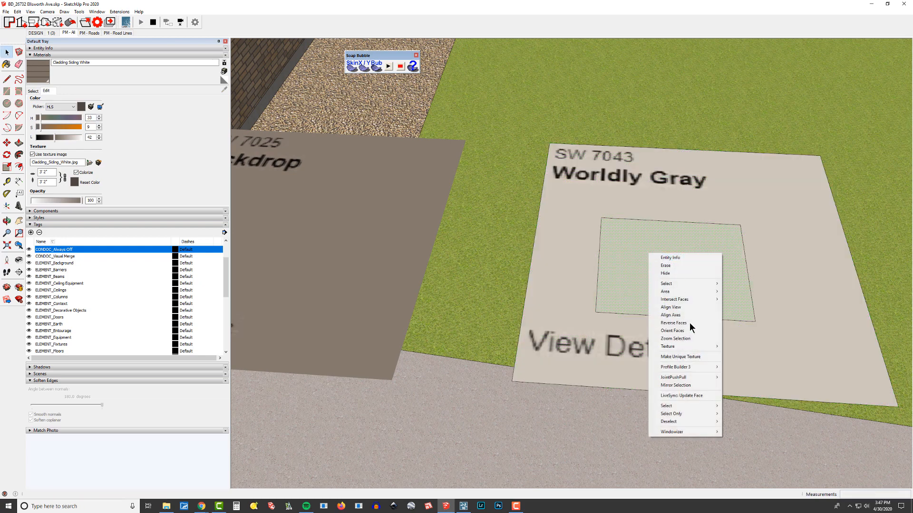
left_click(693, 358)
middle_click_drag(708, 342, 645, 298)
key("b")
left_click(646, 298, "alt")
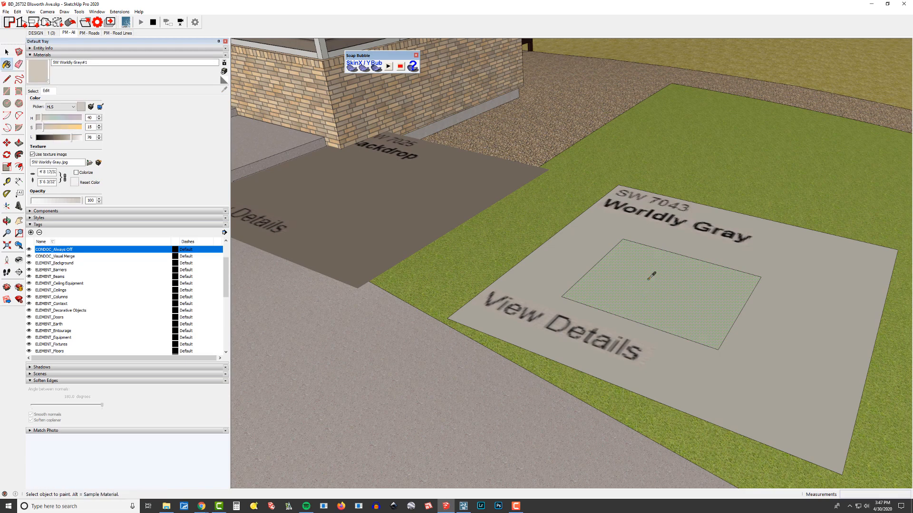
Open the sampled Worldly Gray texture image in Photoshop for external editing
mouse_move(692, 316)
middle_mouse_down()
mouse_move(633, 297)
mouse_move(654, 341)
middle_mouse_up()
scroll(637, 320, "down", 3)
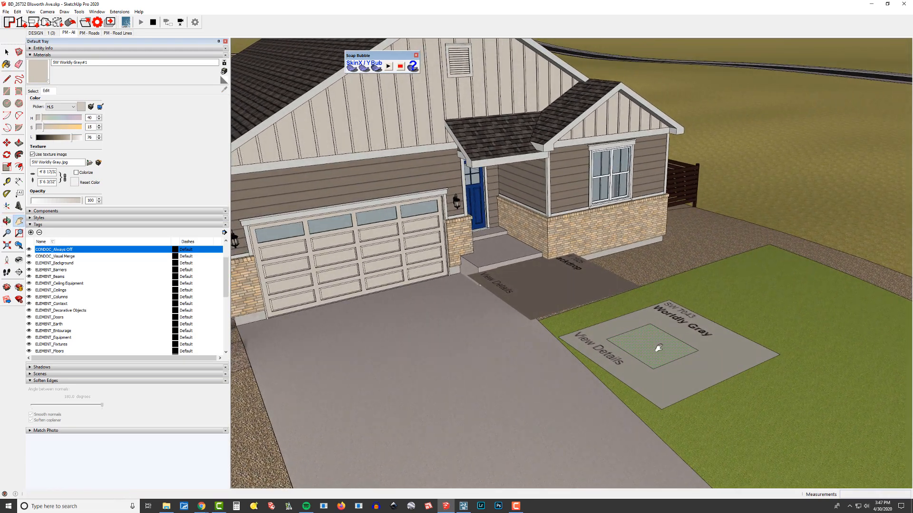
scroll(654, 341, "up", 3)
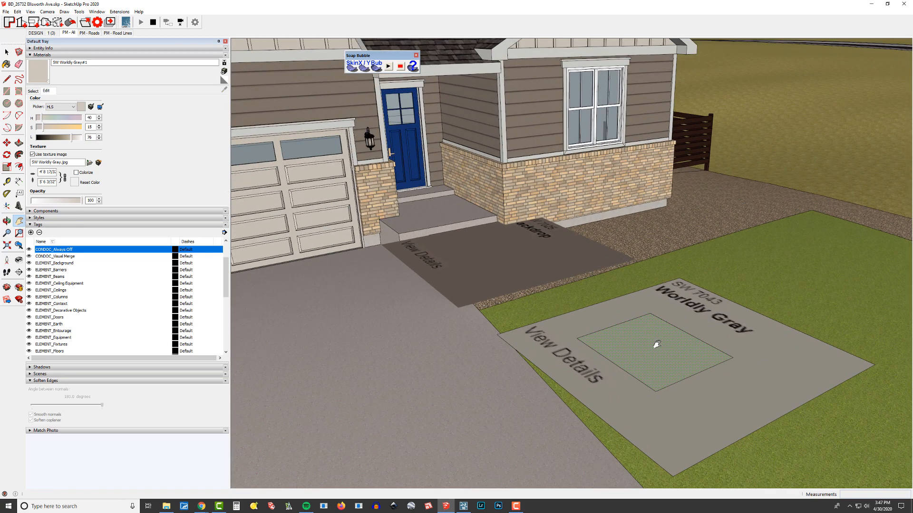
scroll(657, 344, "down", 2)
middle_click_drag(657, 344, 681, 363)
key("b")
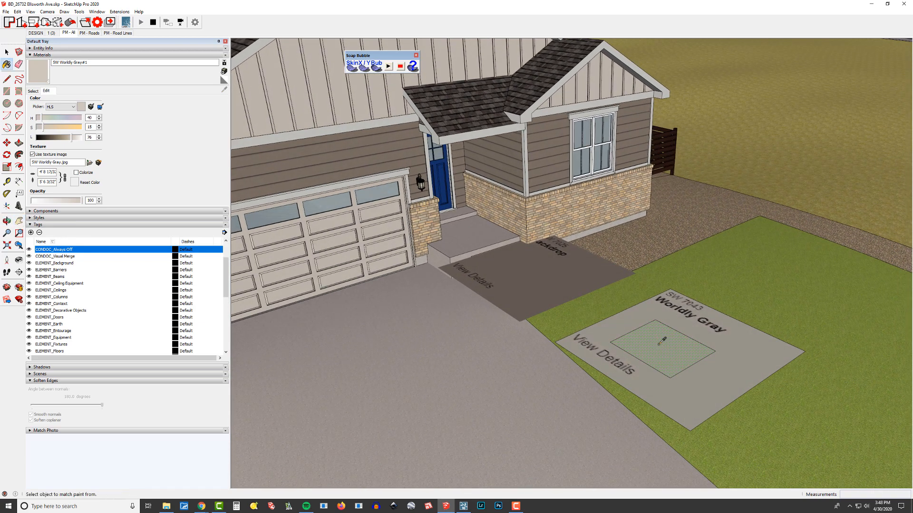
left_click(99, 163)
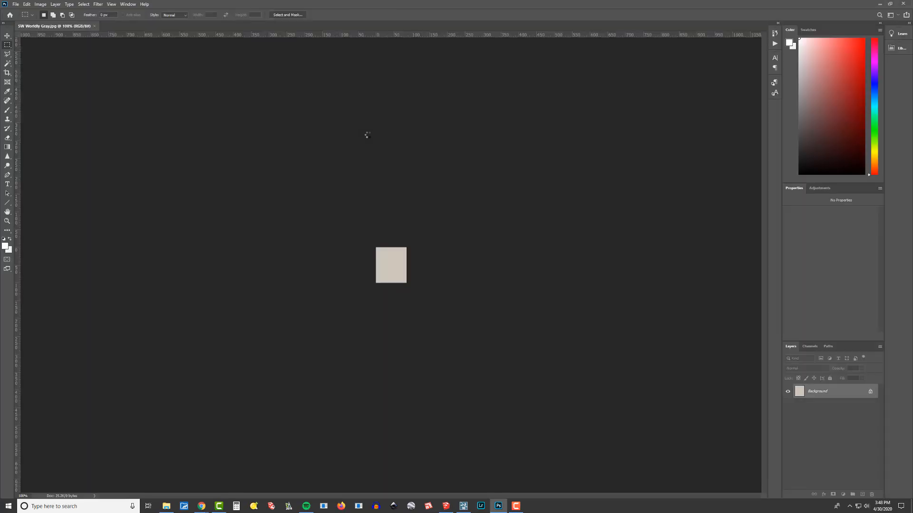
Save the Worldly Gray texture as the JPEG file SW Worldly Gray.jpg in the desktop's TEMP folder at maximum quality 12
key("alt+Tab")
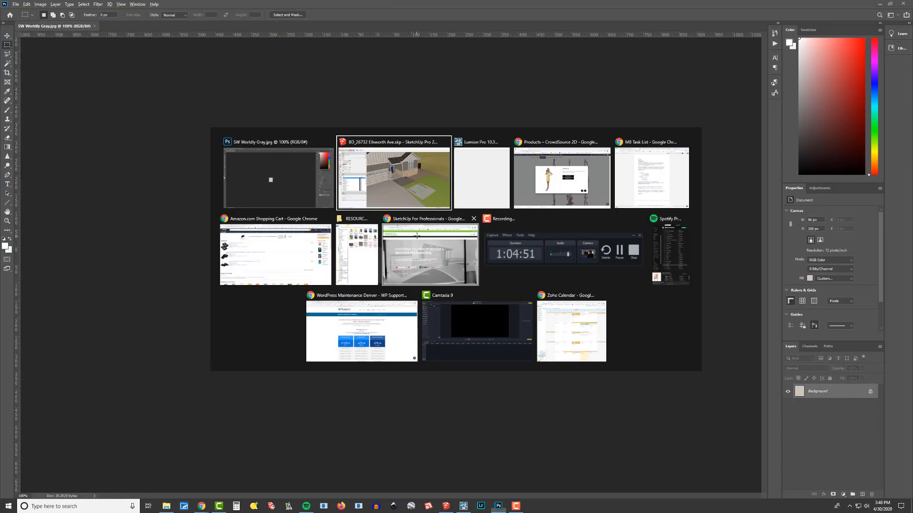
key("alt+Tab")
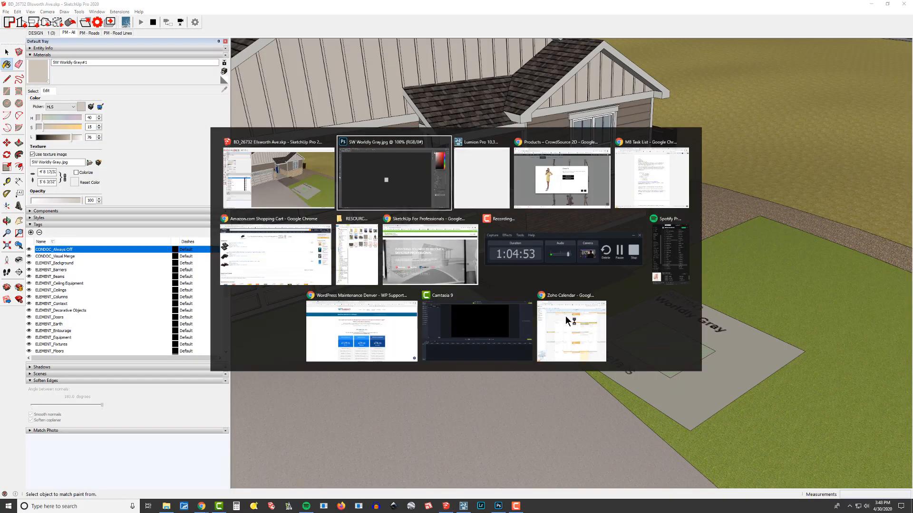
key("ctrl+shift+s")
left_click_drag(151, 164, 150, 60)
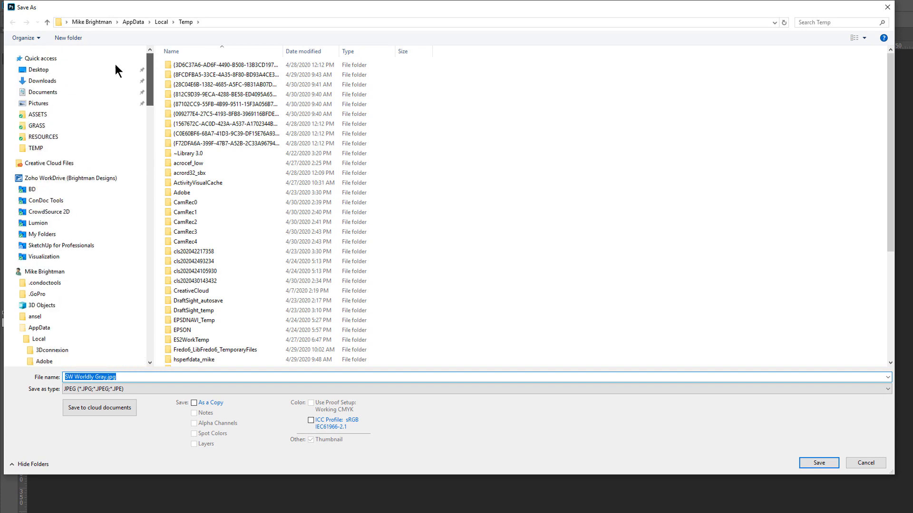
left_click(39, 72)
double_click(201, 65)
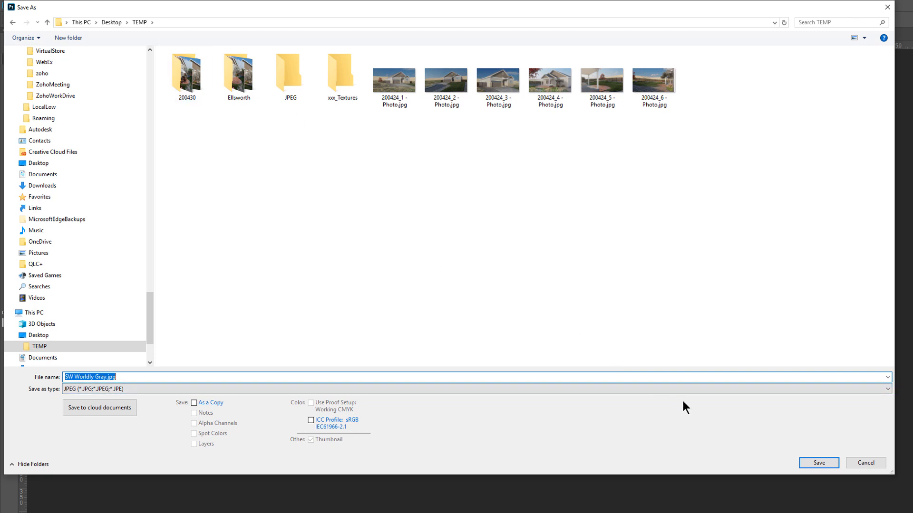
left_click(828, 465)
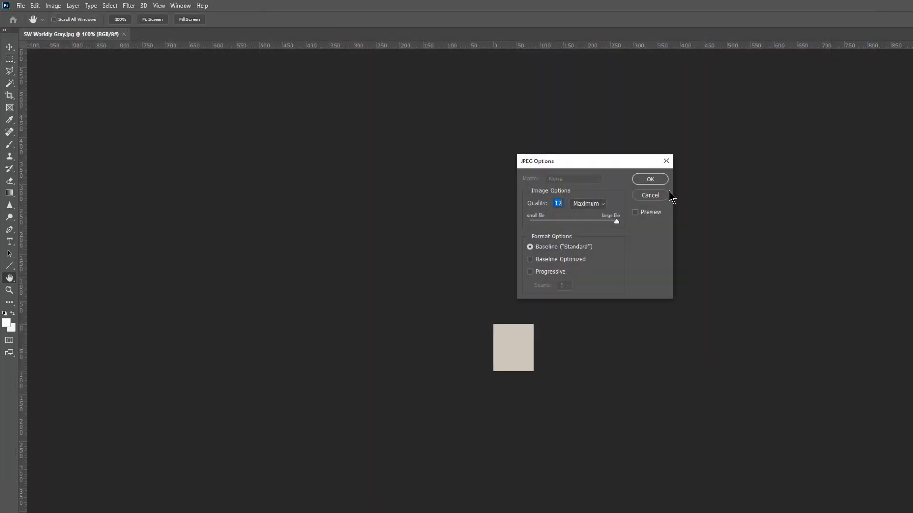
key("Return")
Switch to SketchUp, arrange it side by side with Lumion, and set its default tray to auto-hide
key("alt+Tab")
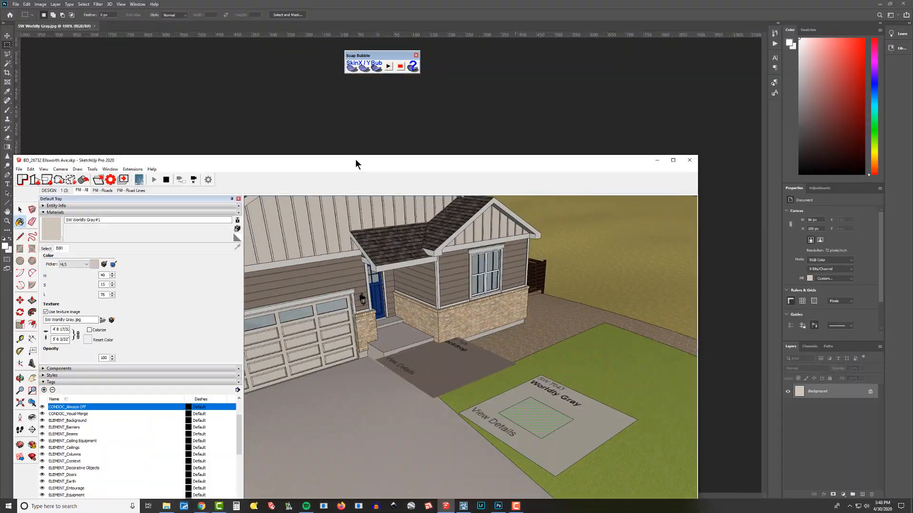
left_click_drag(355, 164, 1, 116)
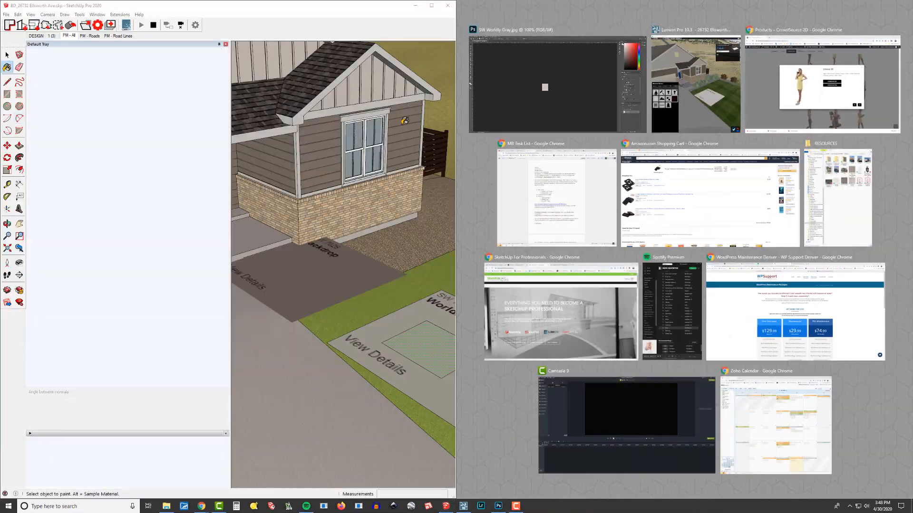
left_click(723, 86)
left_click(219, 44)
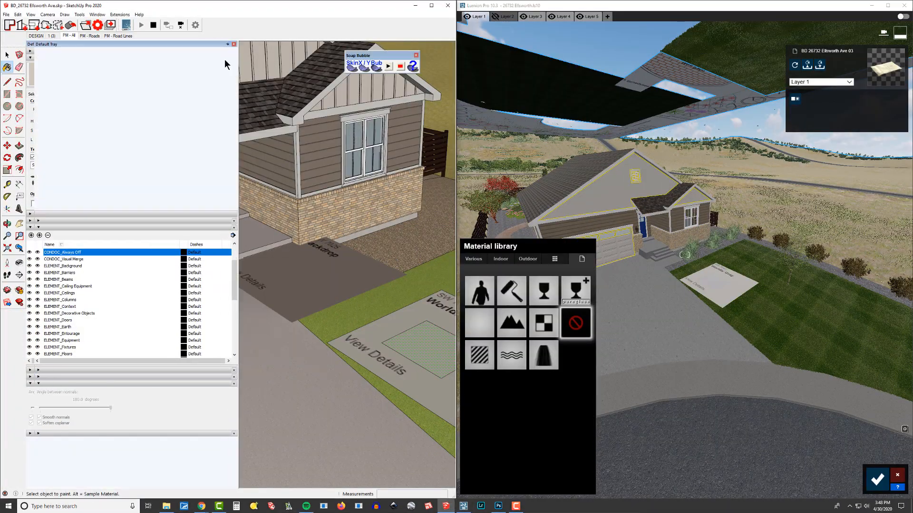
Apply SW Worldly Gray.jpg from the TEMP folder as the texture image of the gable siding's material, Material1
mouse_move(345, 284)
middle_mouse_down()
mouse_move(276, 233)
mouse_move(267, 202)
middle_mouse_up()
scroll(219, 91, "up", 4)
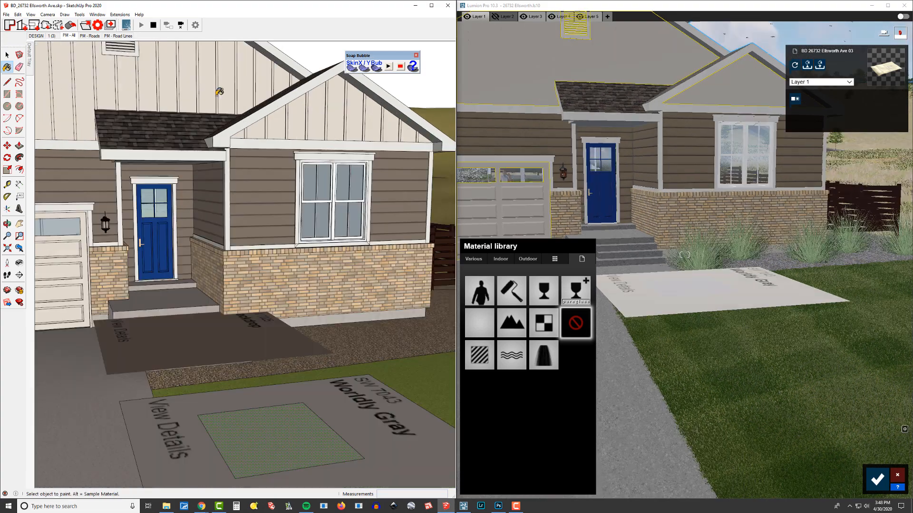
middle_click_drag(239, 108, 276, 153)
scroll(265, 143, "down", 4)
scroll(248, 120, "up", 3)
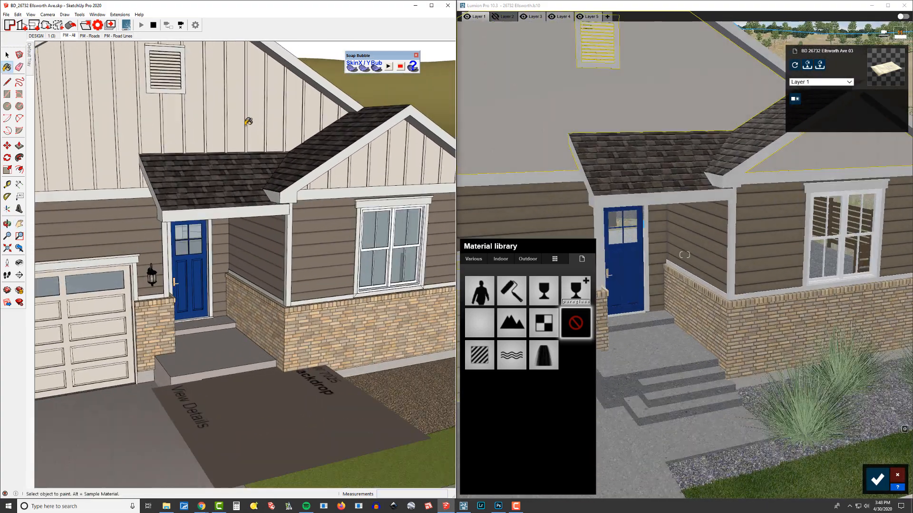
mouse_move(30, 59)
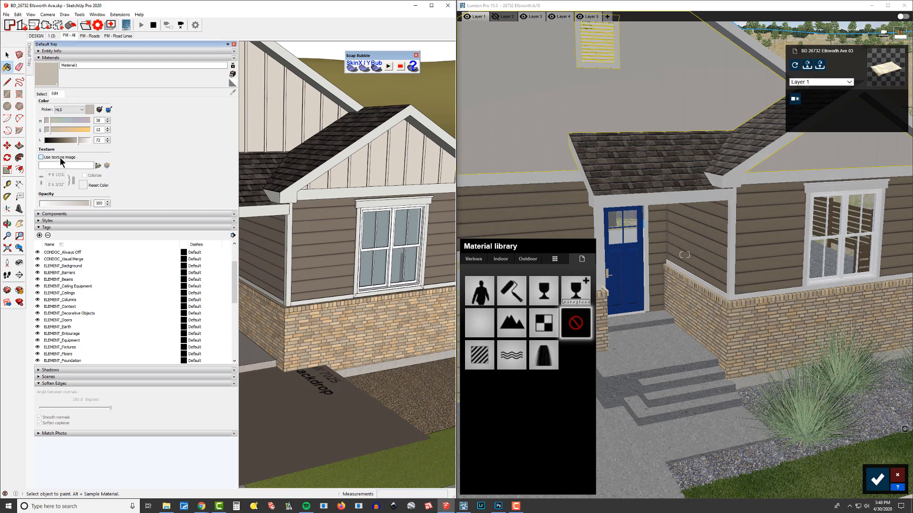
left_click(60, 158)
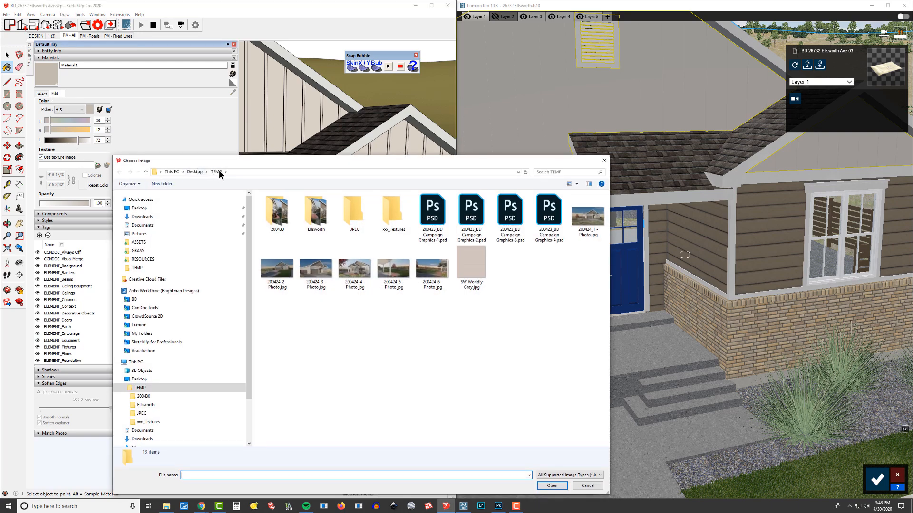
left_click(471, 265)
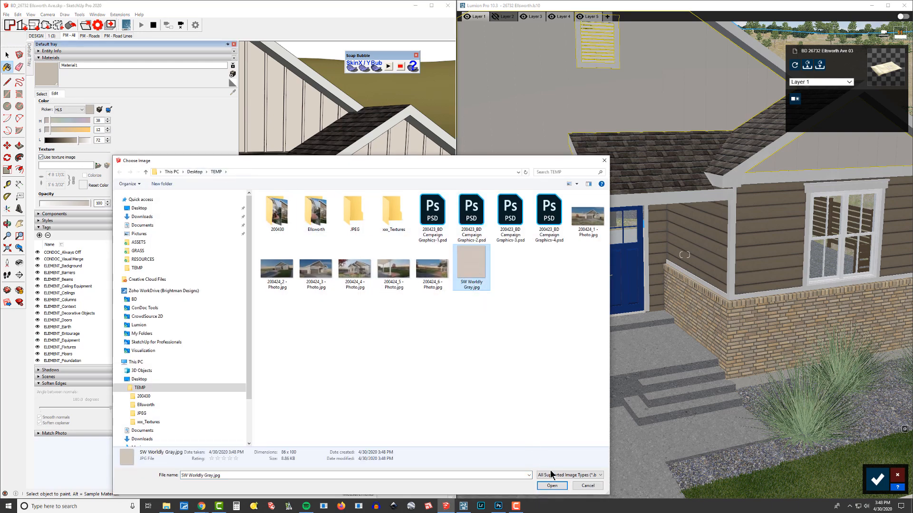
left_click(551, 486)
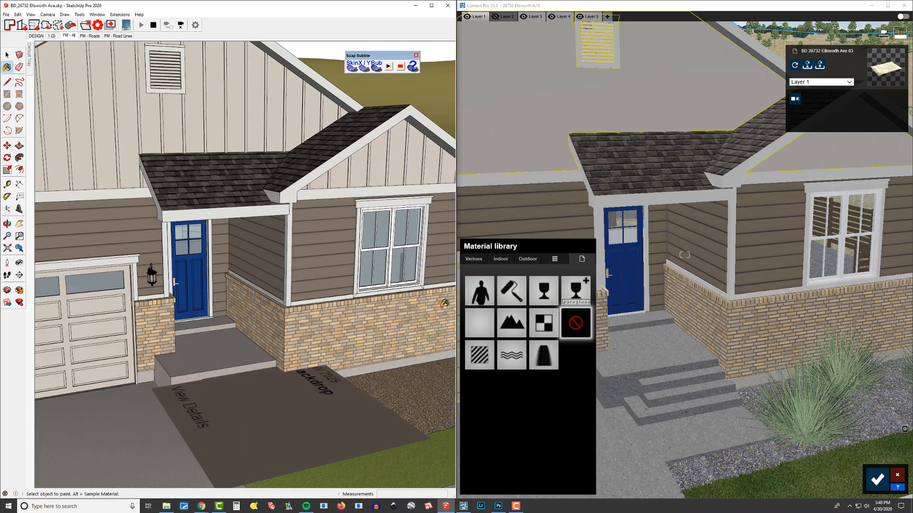
Compare the gable, siding and garage door colors between the SketchUp model and the live Lumion preview from several angles
middle_click_drag(438, 318, 390, 315)
scroll(391, 314, "down", 5)
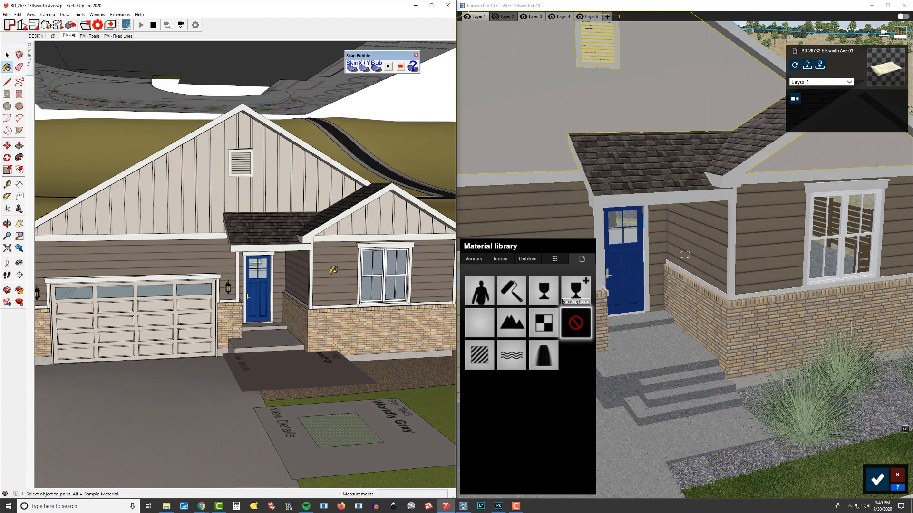
mouse_move(367, 280)
middle_mouse_down()
mouse_move(307, 185)
mouse_move(341, 209)
middle_mouse_up()
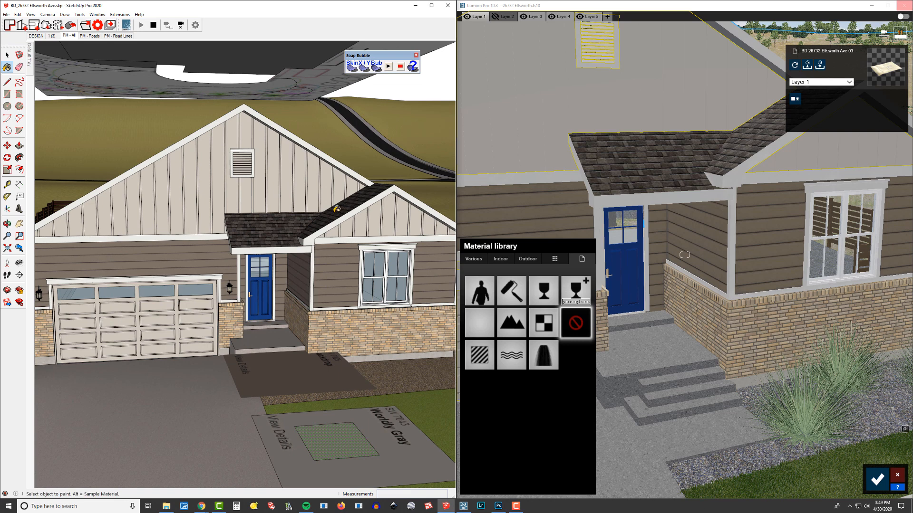
mouse_move(365, 260)
middle_mouse_down()
mouse_move(308, 269)
mouse_move(404, 266)
middle_mouse_up()
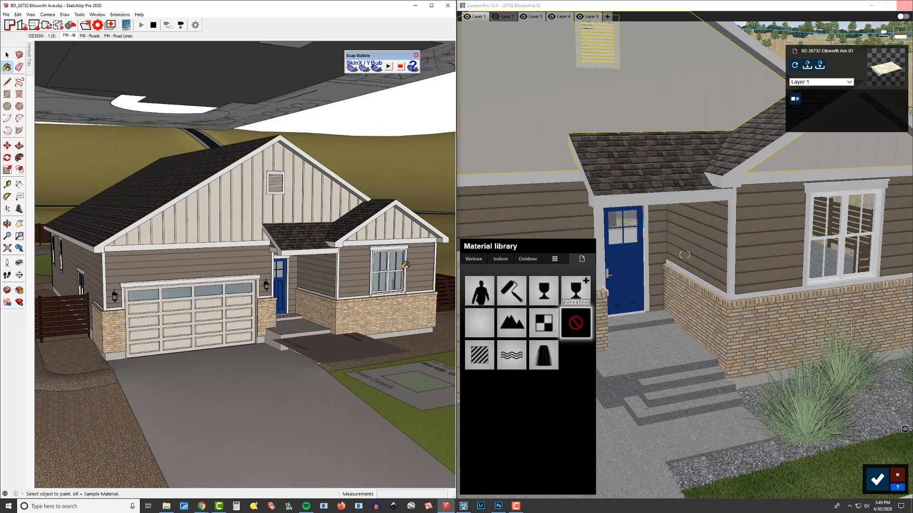
middle_click_drag(409, 294, 347, 304)
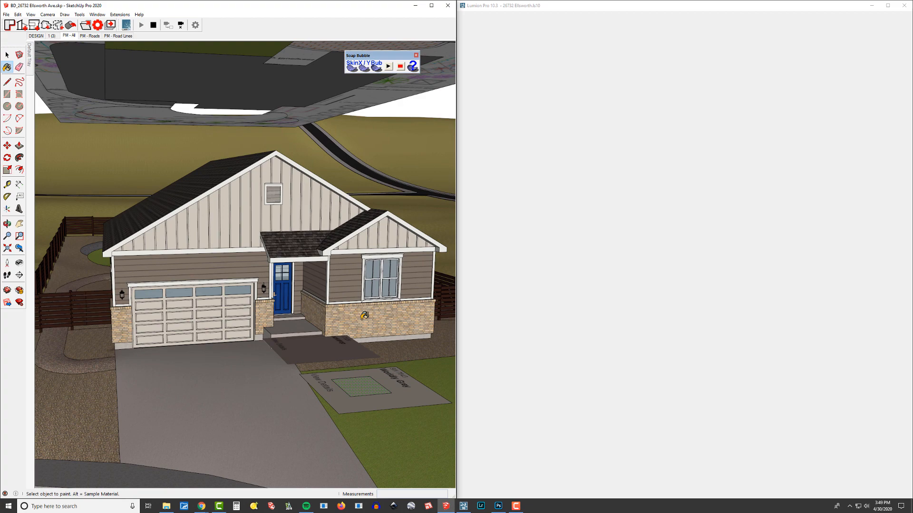
scroll(247, 291, "up", 5)
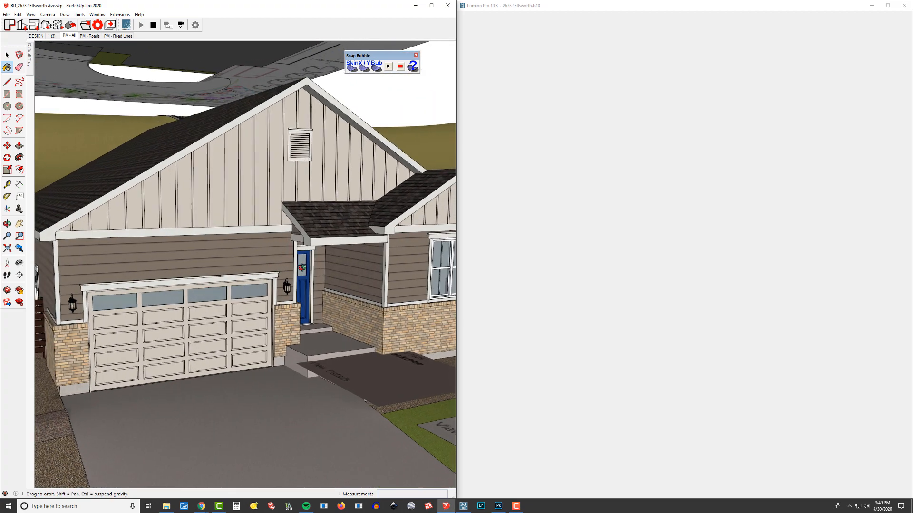
scroll(273, 259, "up", 2)
left_click_drag(280, 232, 275, 260)
mouse_move(275, 260)
middle_mouse_down()
mouse_move(288, 281)
mouse_move(279, 177)
mouse_move(243, 192)
mouse_move(255, 174)
middle_mouse_up()
scroll(281, 259, "down", 3)
scroll(310, 157, "up", 5)
left_click(542, 131)
scroll(543, 131, "down", 4)
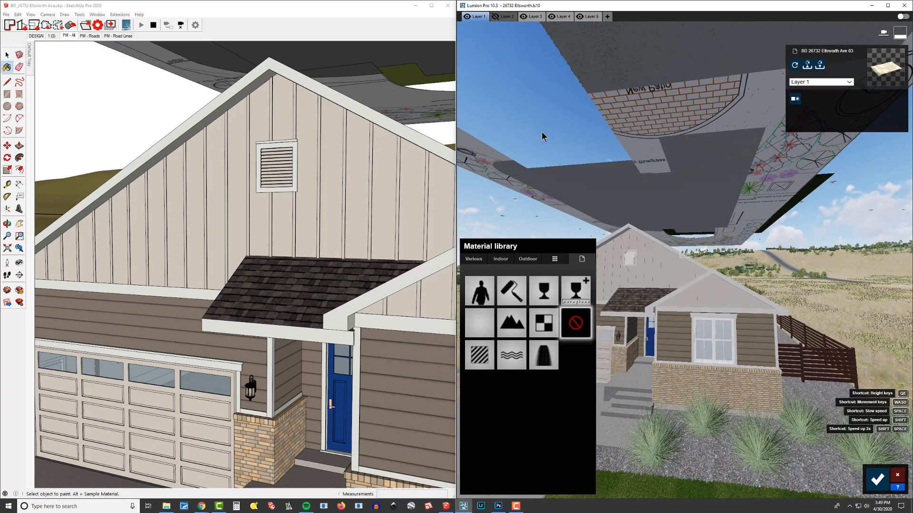
mouse_move(249, 204)
middle_mouse_down()
mouse_move(300, 254)
mouse_move(398, 253)
mouse_move(270, 201)
mouse_move(151, 185)
mouse_move(175, 198)
mouse_move(356, 188)
mouse_move(246, 182)
middle_mouse_up()
scroll(305, 212, "up", 2)
scroll(245, 181, "down", 8)
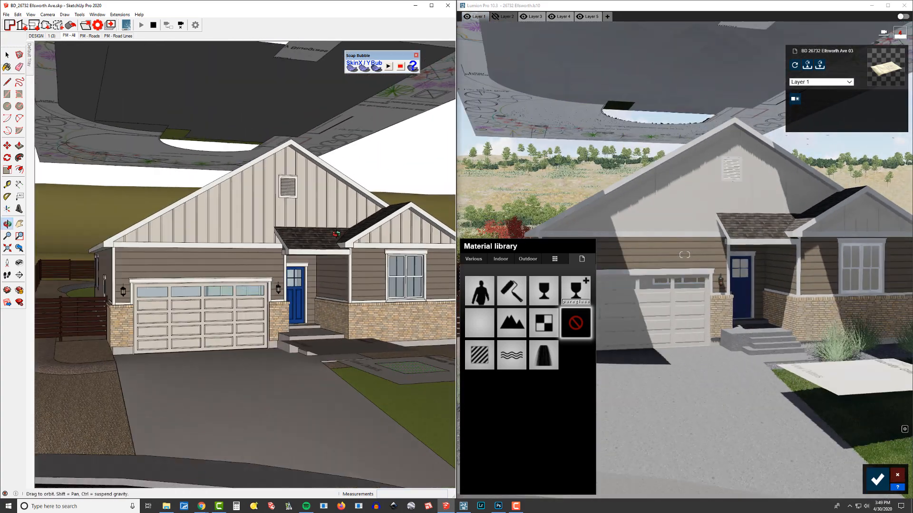
middle_click_drag(384, 227, 408, 215)
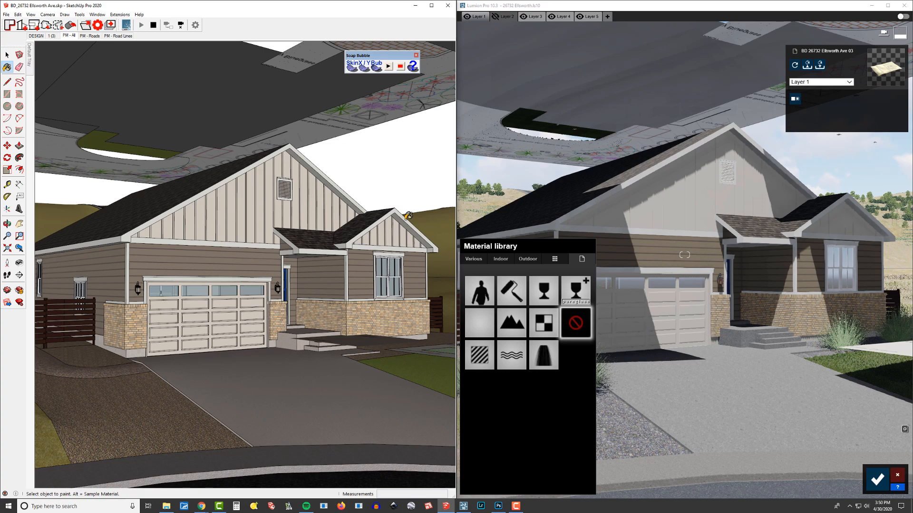
mouse_move(404, 221)
middle_mouse_down()
mouse_move(345, 284)
mouse_move(228, 227)
mouse_move(355, 258)
mouse_move(386, 255)
middle_mouse_up()
scroll(263, 263, "down", 2)
Hide the CONDOC_Always Off tag to clear the site plan and swatches from the SketchUp view
key("b")
mouse_move(29, 61)
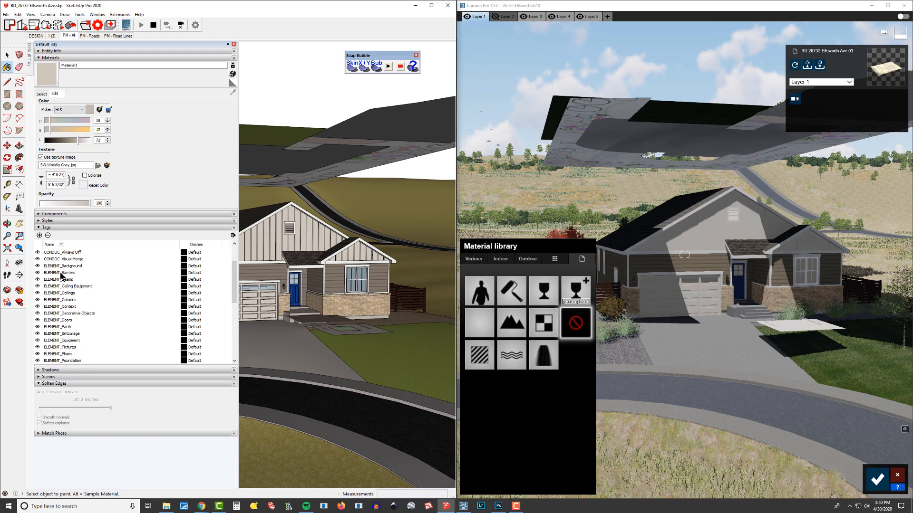
left_click(38, 253)
scroll(324, 274, "down", 6)
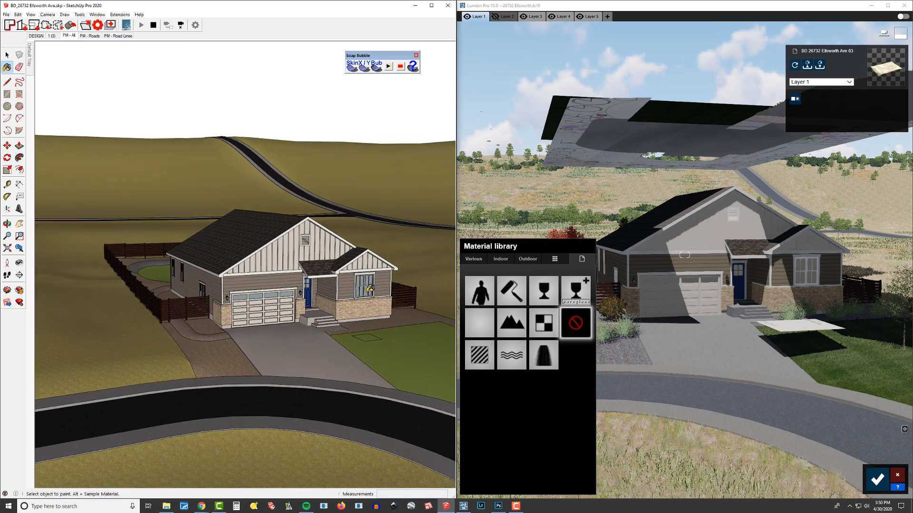
Examine the front gable and garage door colors in Lumion, both close up and from a raised view of the house
middle_click_drag(308, 320, 218, 259)
scroll(218, 259, "up", 5)
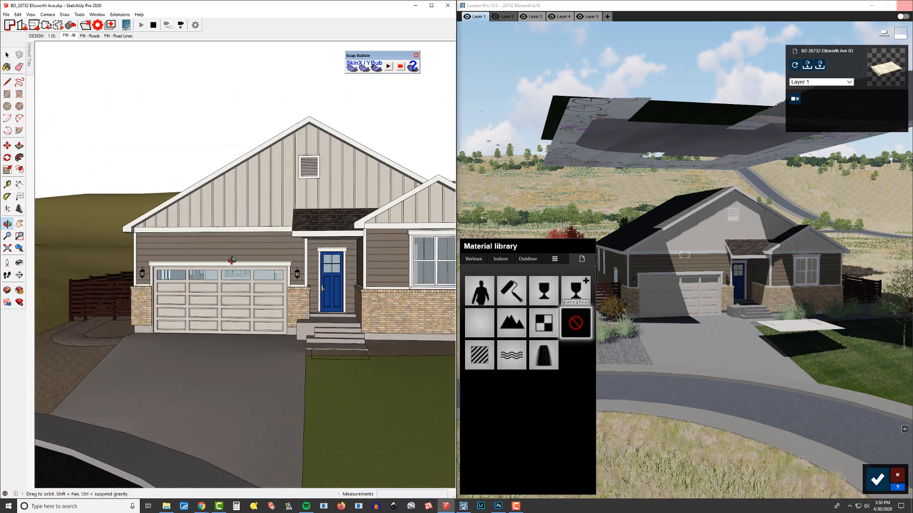
middle_click_drag(190, 220, 179, 215)
key("b")
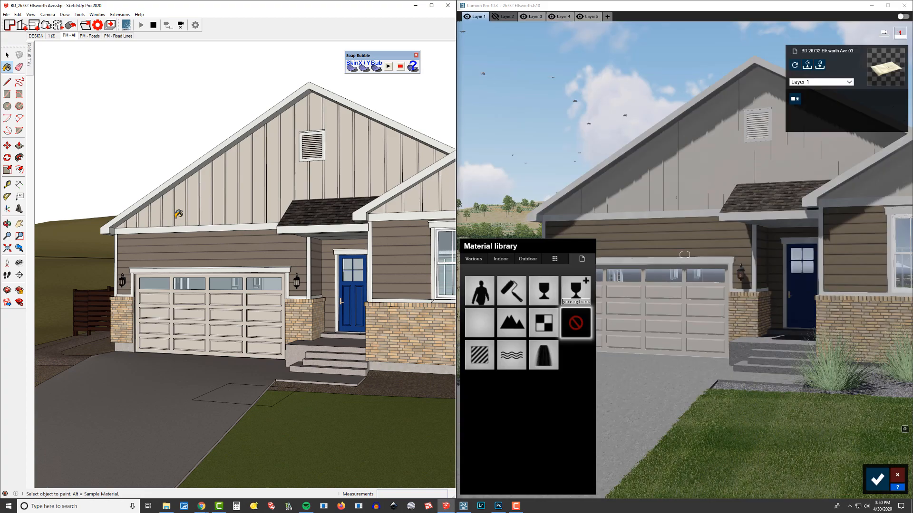
scroll(266, 223, "down", 3)
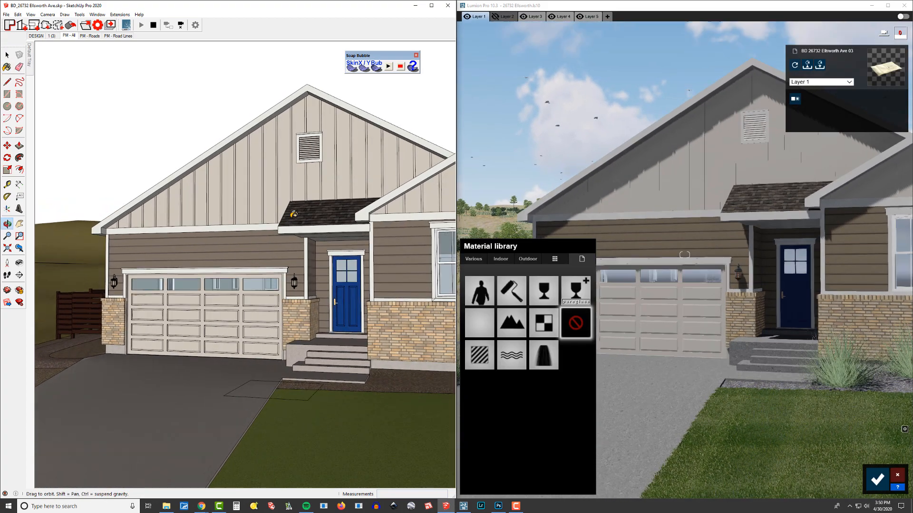
middle_click_drag(217, 313, 319, 354)
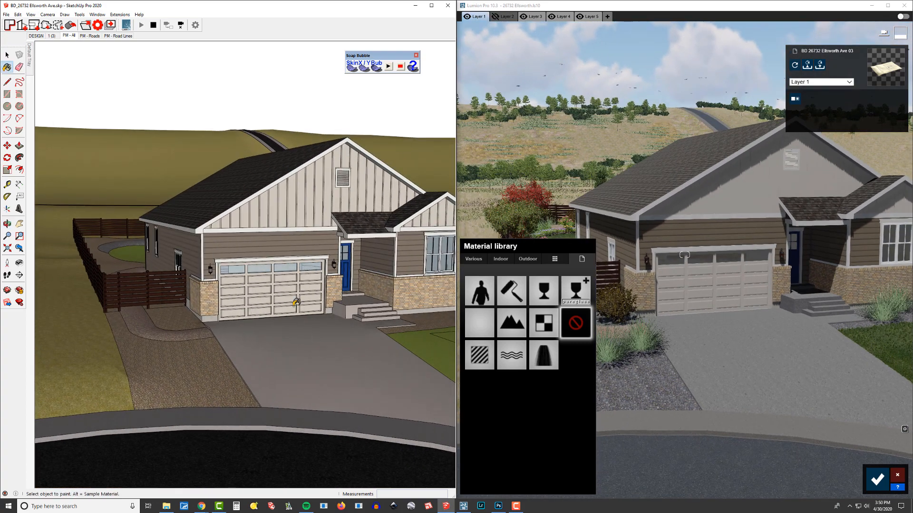
scroll(274, 233, "down", 3)
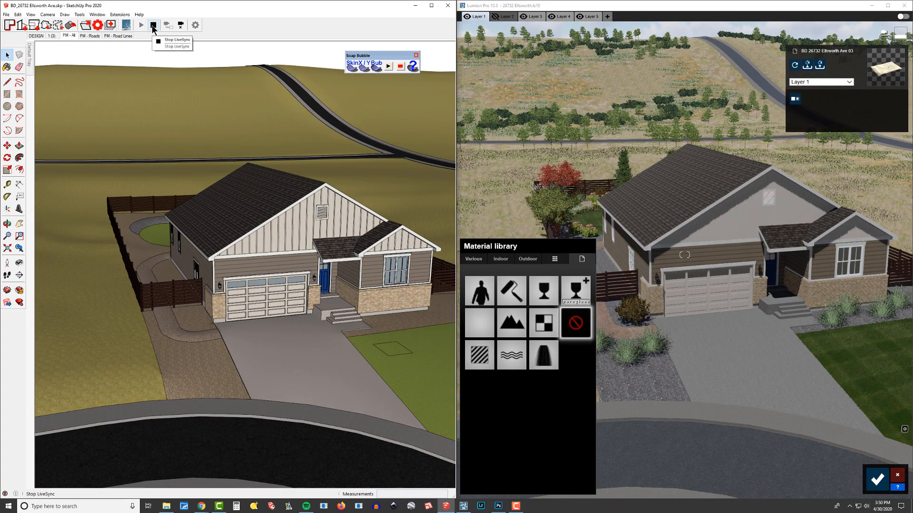
Stop LiveSync, then minimize Lumion and return SketchUp to full window size
left_click(153, 25)
middle_click_drag(284, 227, 278, 181)
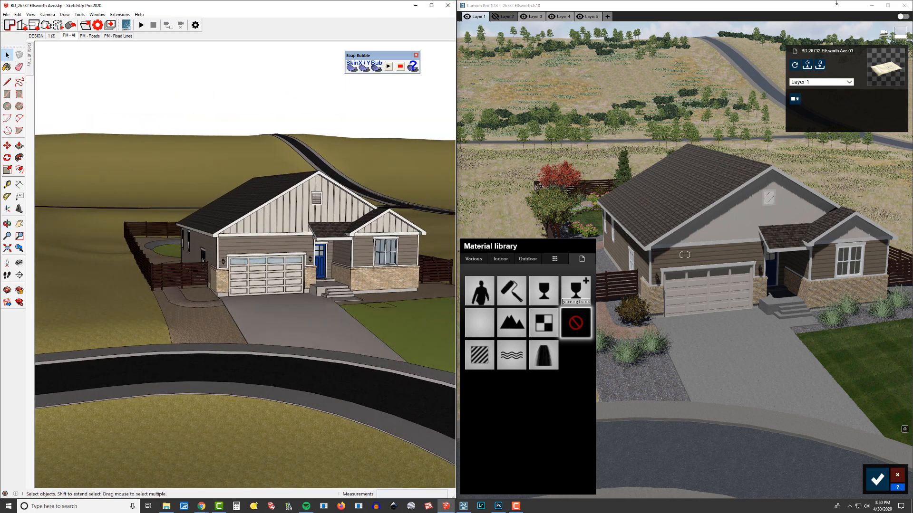
left_click(871, 5)
left_click(431, 6)
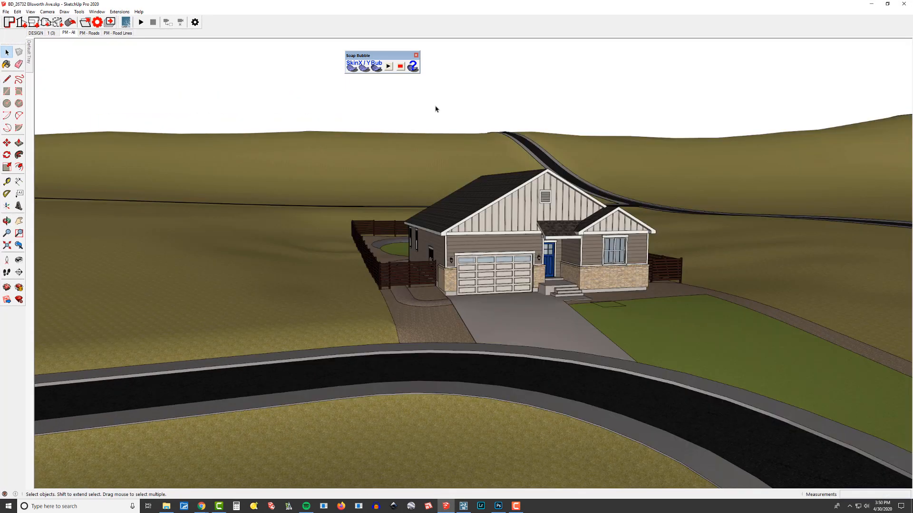
scroll(462, 236, "up", 5)
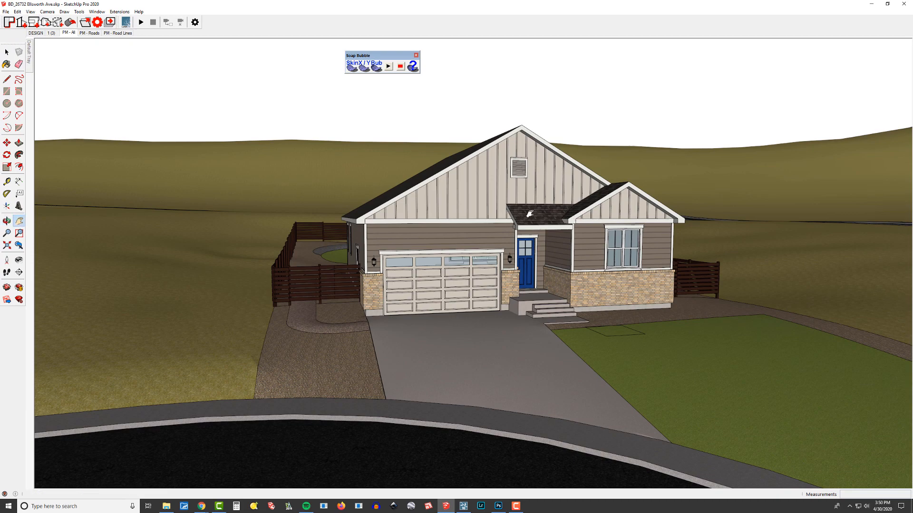
scroll(480, 353, "up", 2)
middle_click_drag(480, 353, 475, 262, "shift")
mouse_move(476, 262)
middle_mouse_down()
mouse_move(499, 299)
mouse_move(497, 314)
middle_mouse_up()
mouse_move(497, 314)
middle_mouse_down("shift")
mouse_move(457, 241)
mouse_move(476, 236)
middle_mouse_up("shift")
middle_click_drag(477, 236, 486, 266)
double_click(398, 269)
double_click(399, 270)
scroll(446, 303, "down", 3)
left_click(440, 291)
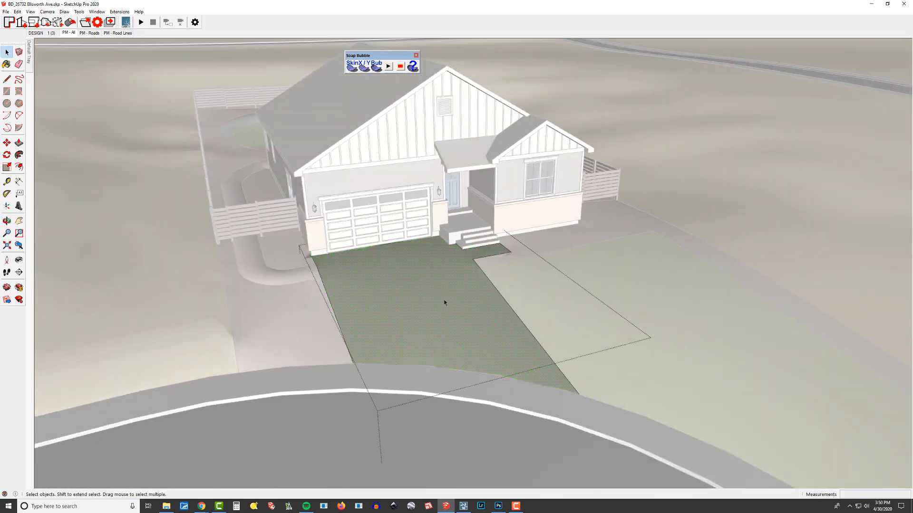
middle_click_drag(440, 291, 498, 293)
key("Escape")
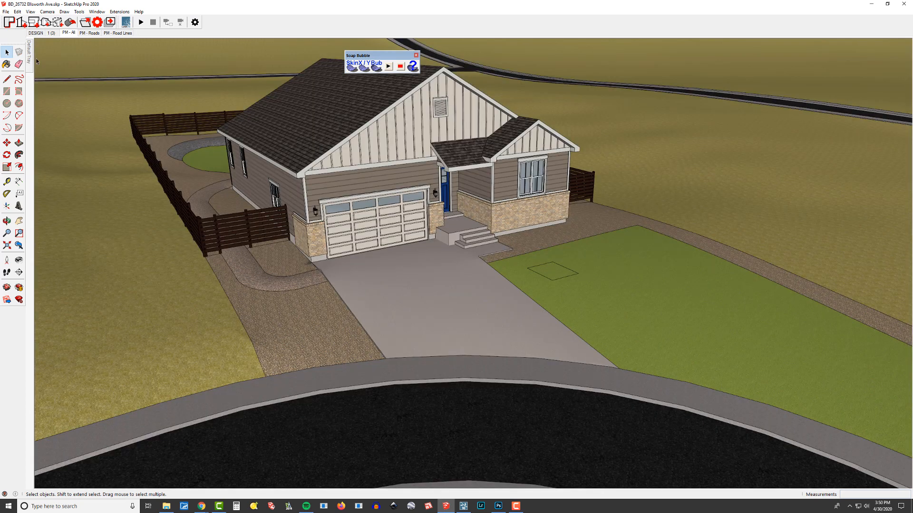
Pin the default tray open, collapse its Materials section, and show the CONDOC_Always Off tag again
left_click(227, 41)
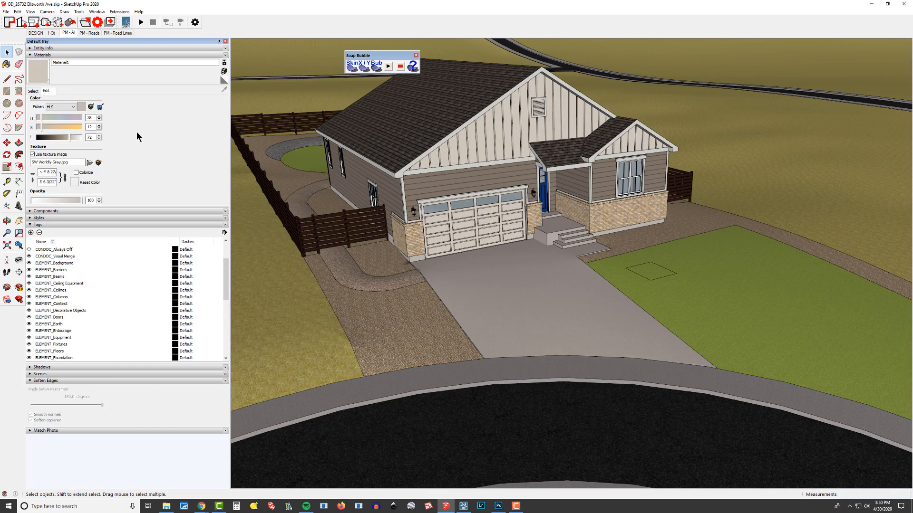
left_click(62, 55)
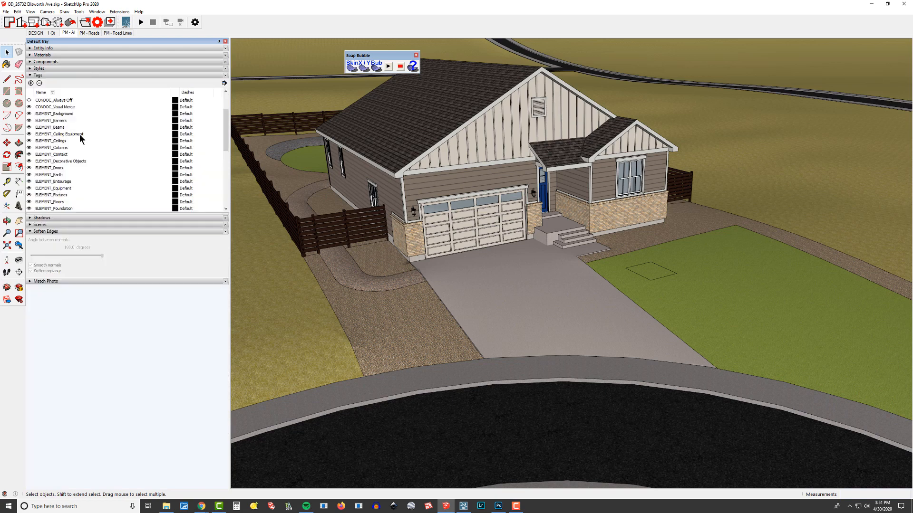
left_click(29, 101)
middle_click_drag(510, 260, 481, 386)
scroll(507, 272, "down", 2)
scroll(491, 363, "down", 3)
middle_click_drag(518, 265, 507, 320)
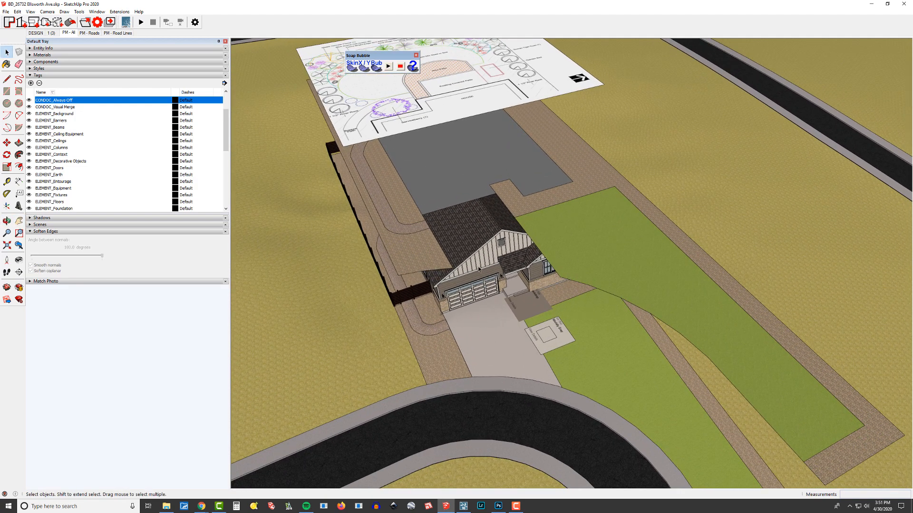
middle_click_drag(617, 250, 612, 190)
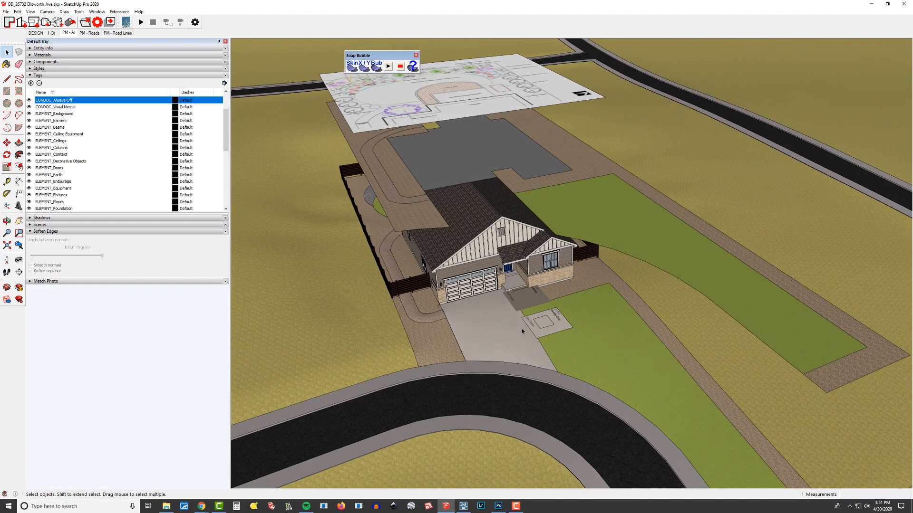
scroll(545, 310, "up", 1)
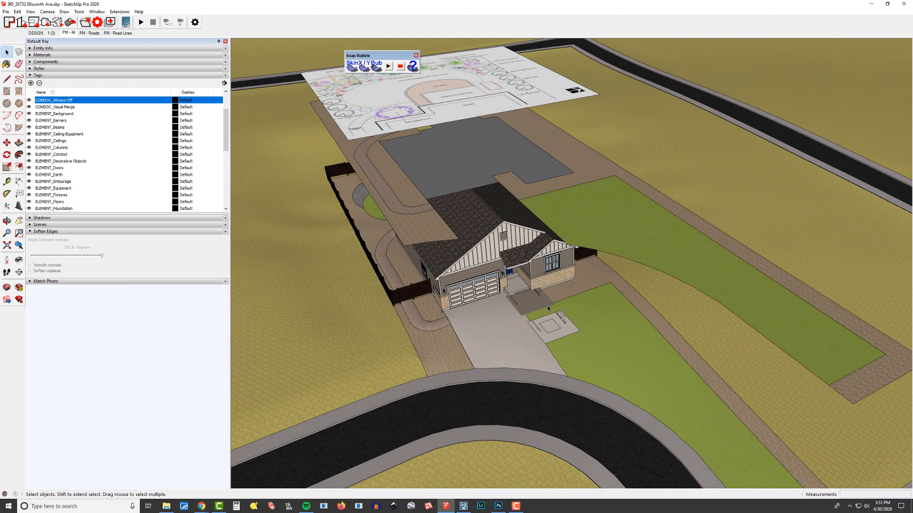